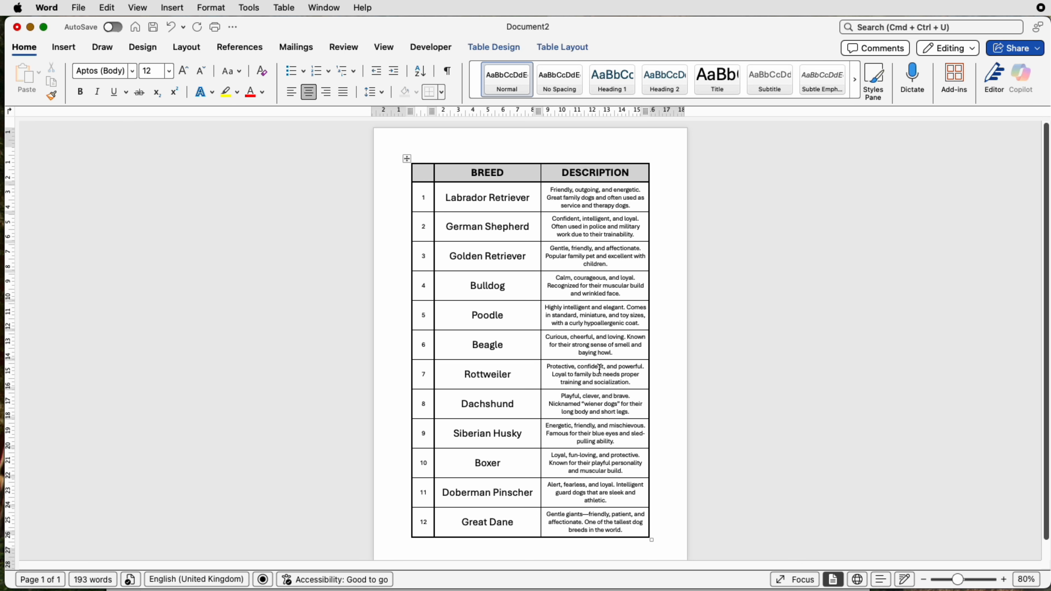
Create a new blank document and reduce its top and bottom page margins by about 1 cm each.
key("super+n")
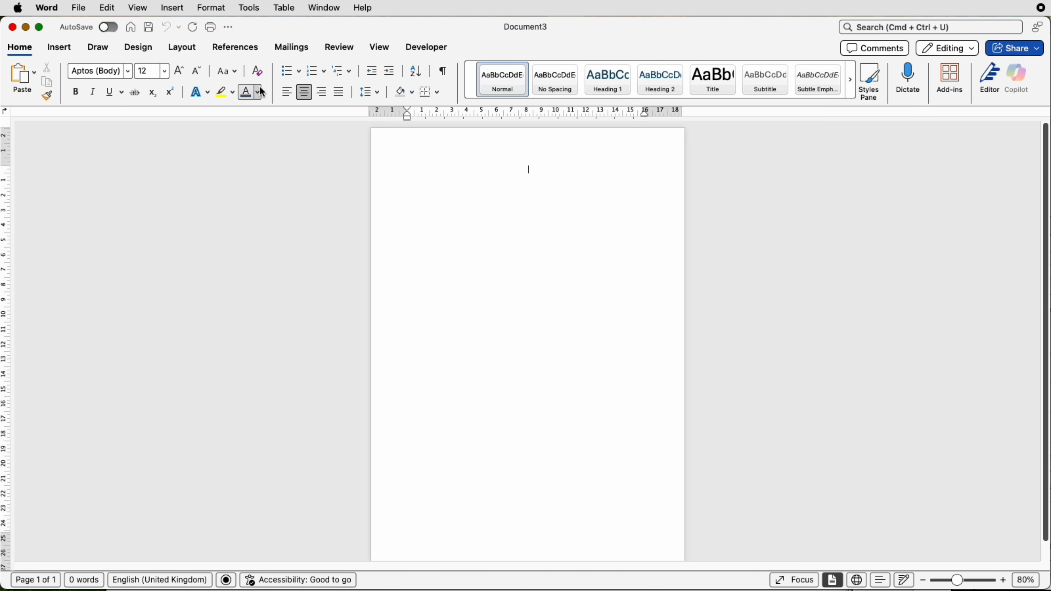
left_click(376, 49)
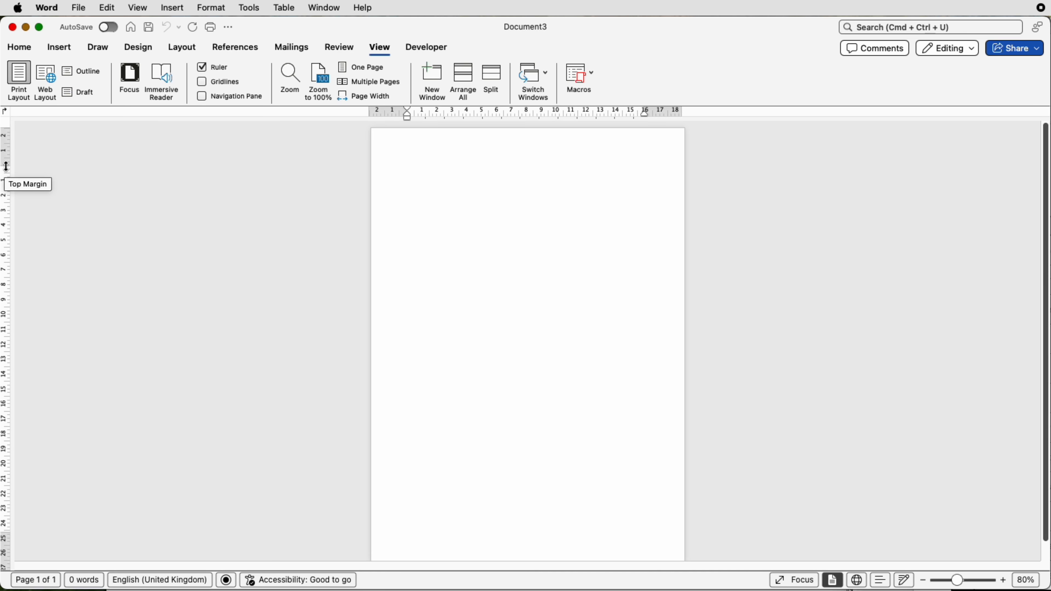
left_click_drag(6, 167, 4, 153)
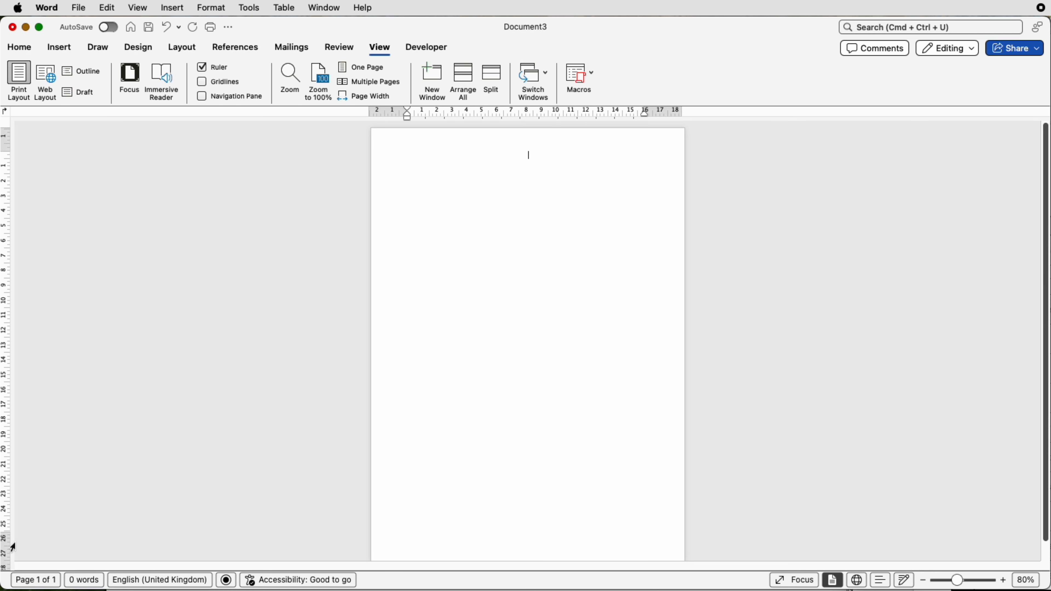
left_click_drag(6, 534, 6, 549)
Add a blank line at the start of the page and insert a table with 3 columns and 12 rows.
key("Return")
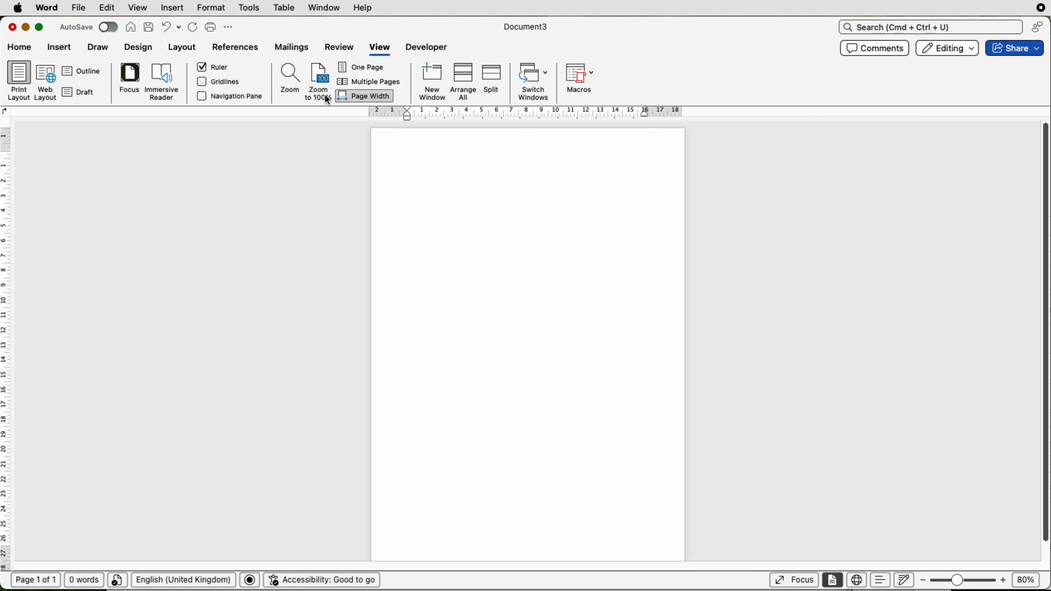
left_click(61, 48)
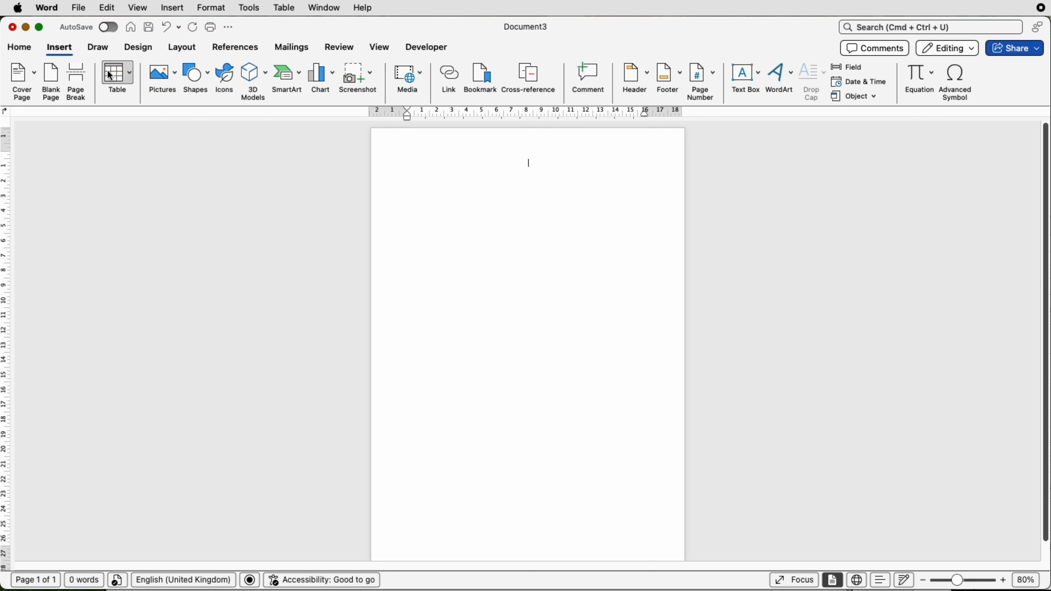
left_click(128, 73)
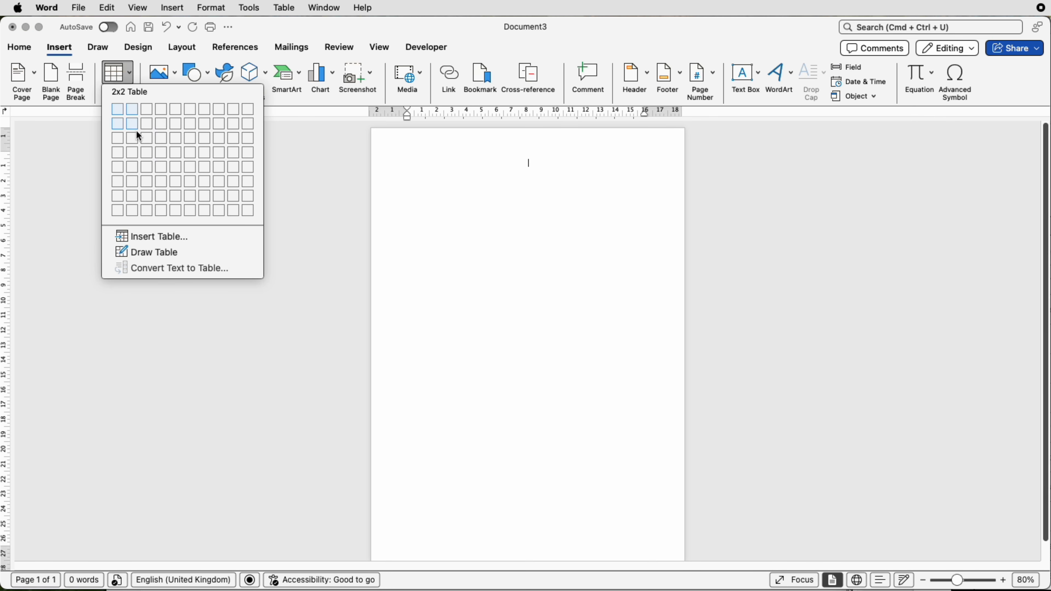
left_click(152, 240)
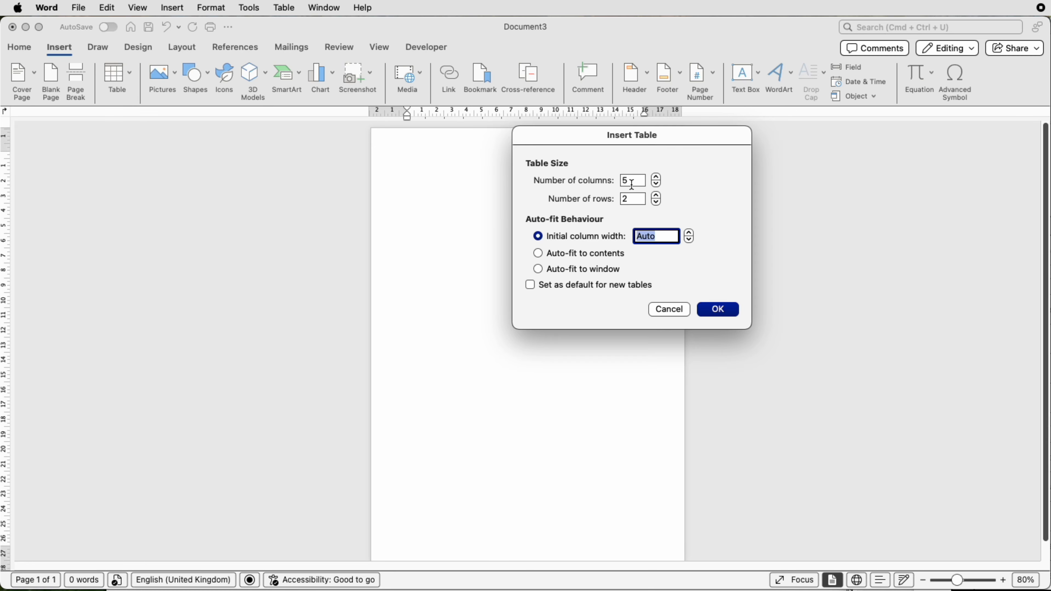
double_click(627, 184)
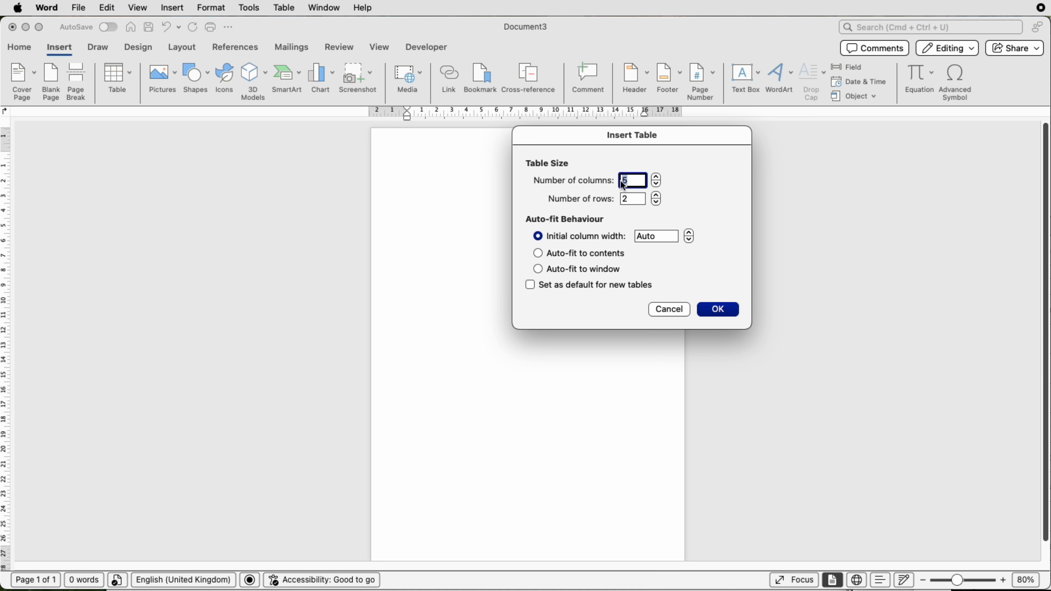
type("3")
left_click(626, 199)
type("1")
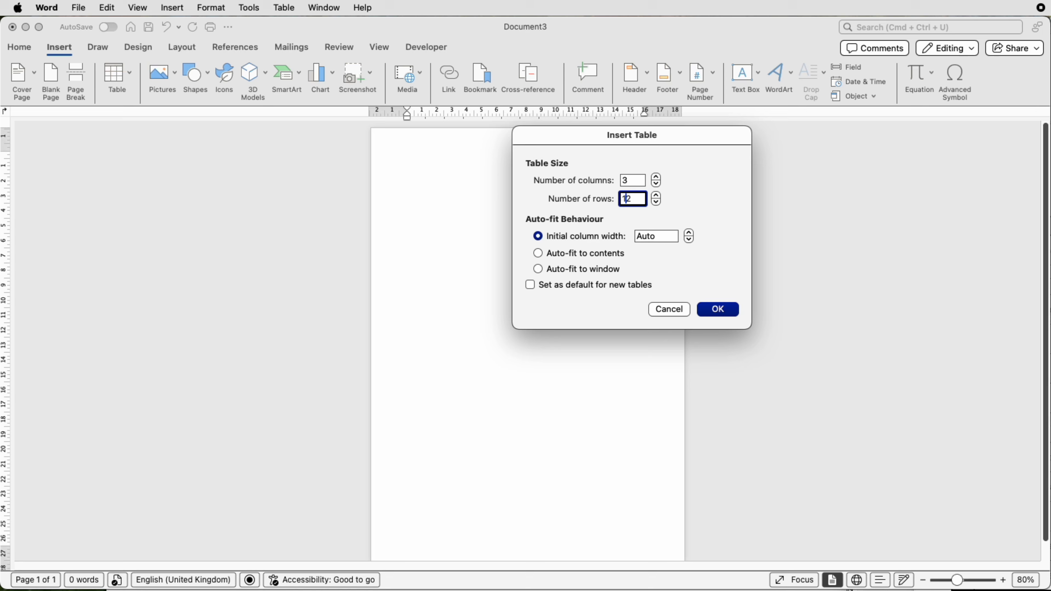
left_click(733, 309)
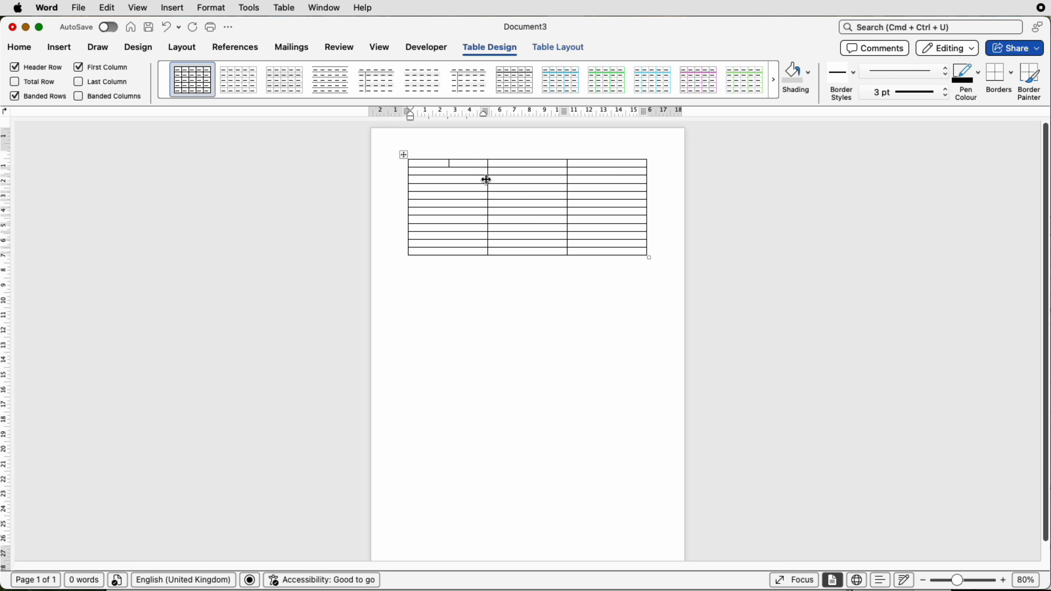
Narrow the table's first column to about 1 cm and distribute the second and third columns evenly.
left_click_drag(487, 180, 424, 180)
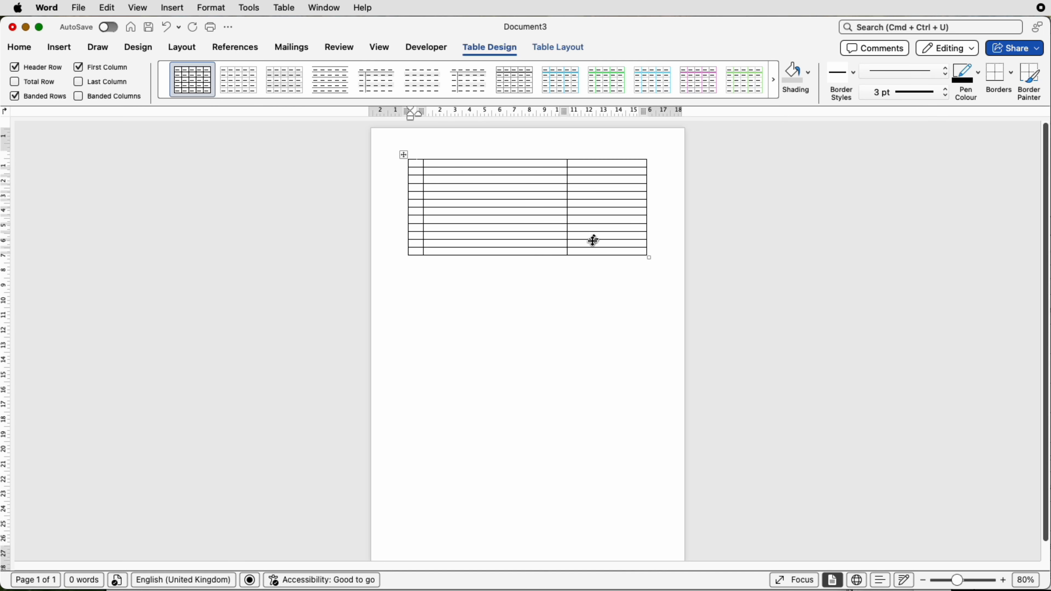
left_click_drag(579, 251, 559, 166)
scroll(565, 182, "down", 1)
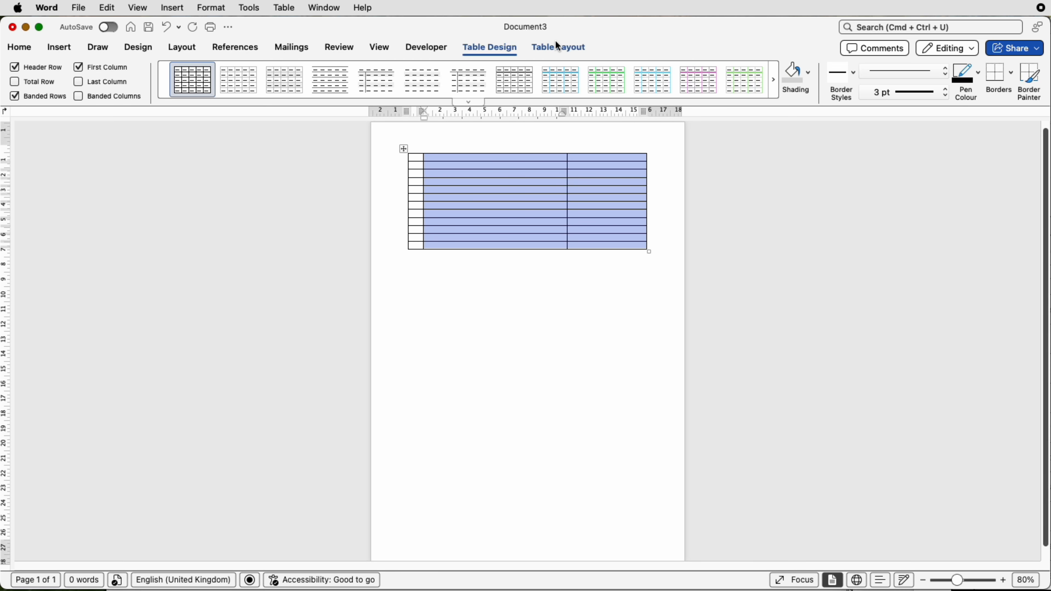
left_click(554, 47)
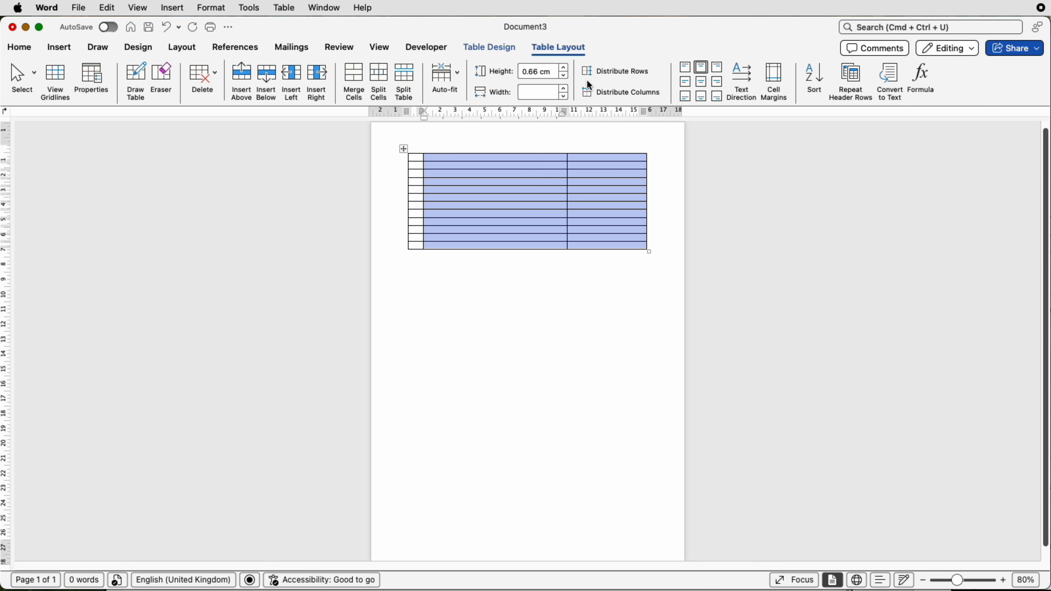
left_click(645, 99)
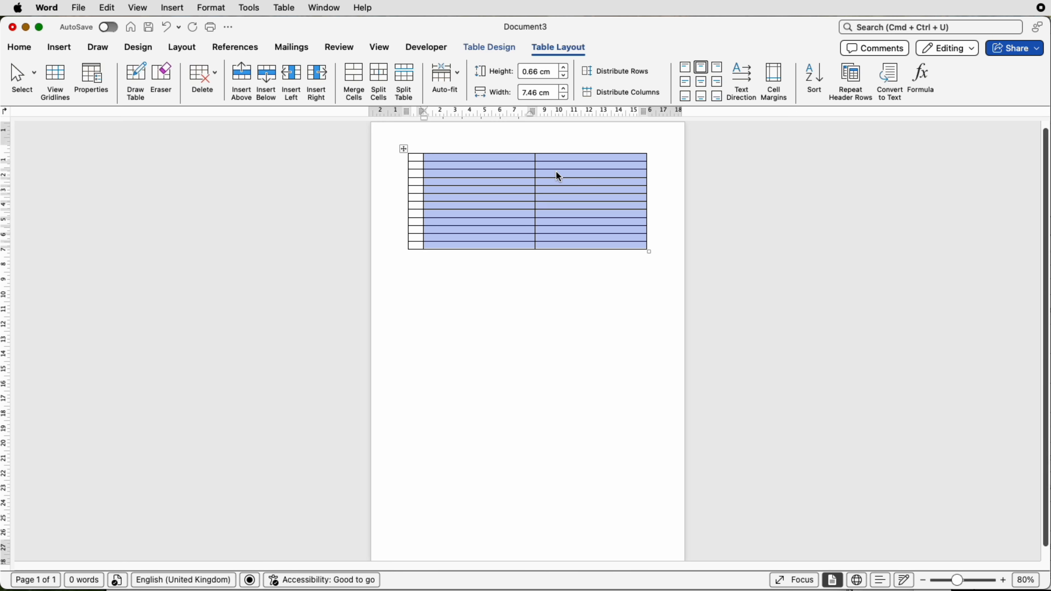
left_click(520, 163)
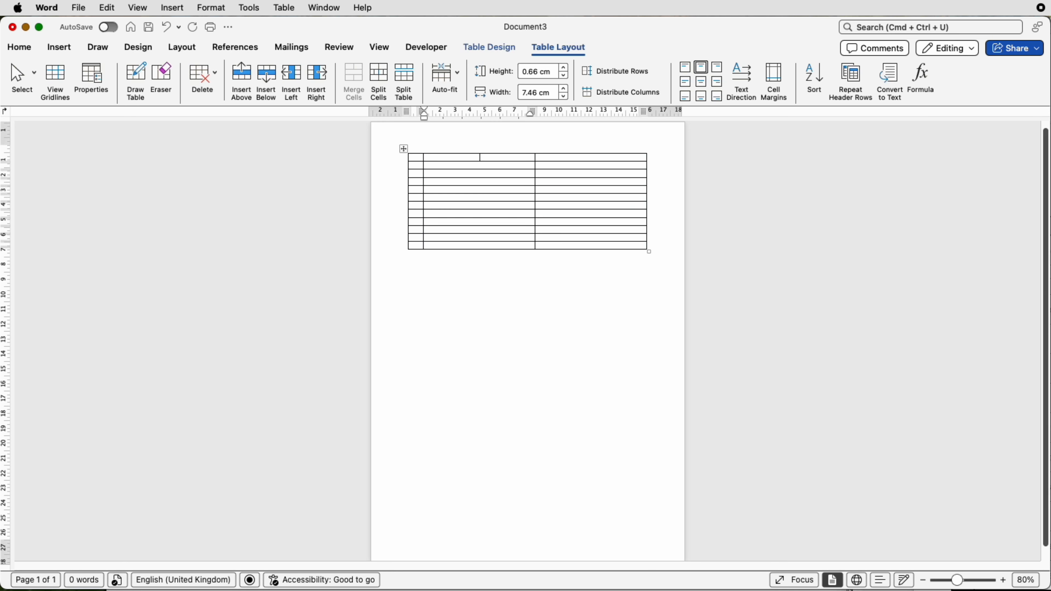
Switch to ChatGPT in Safari and submit the prompt "a list of 12 different types of dog breed".
key("super+Tab")
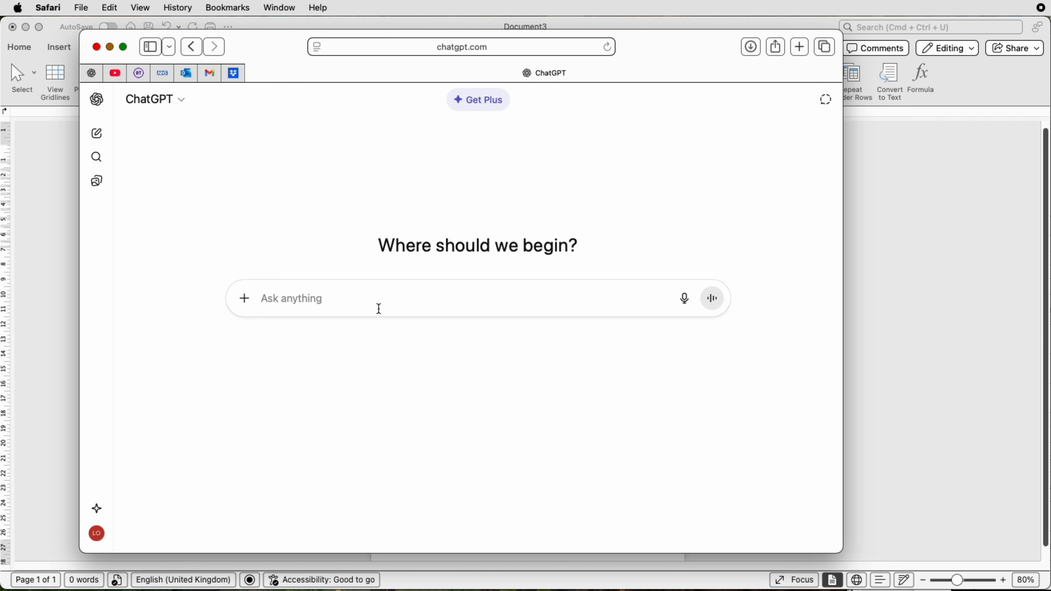
type("a l")
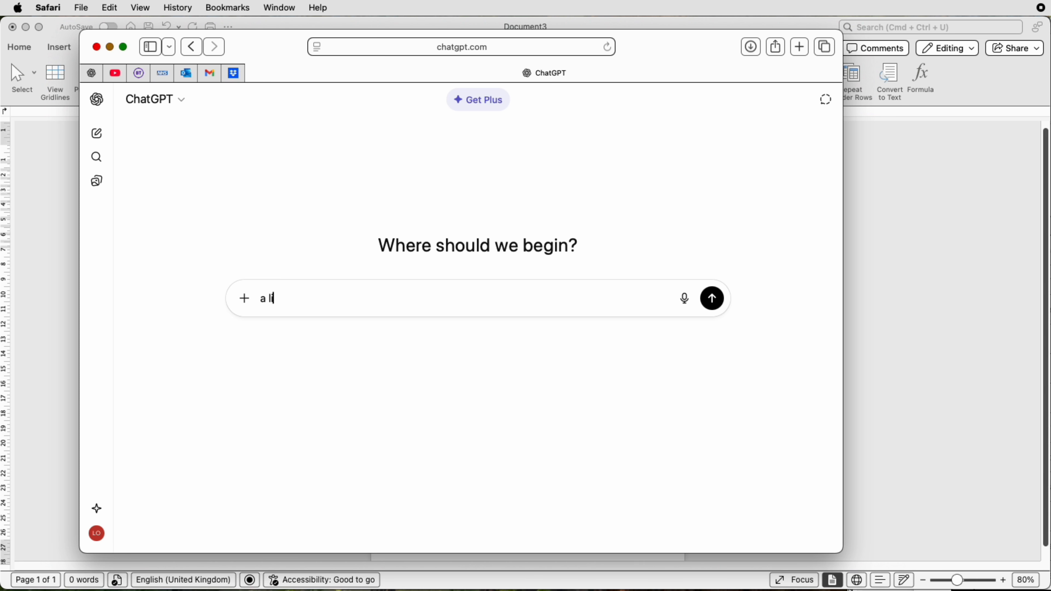
type("ist")
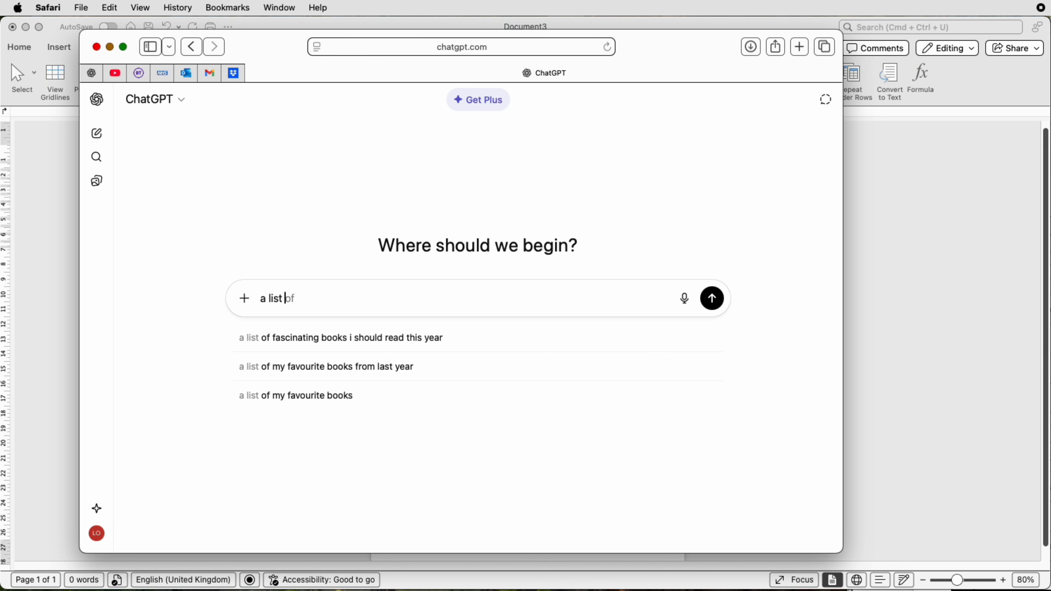
type(" of 12 di")
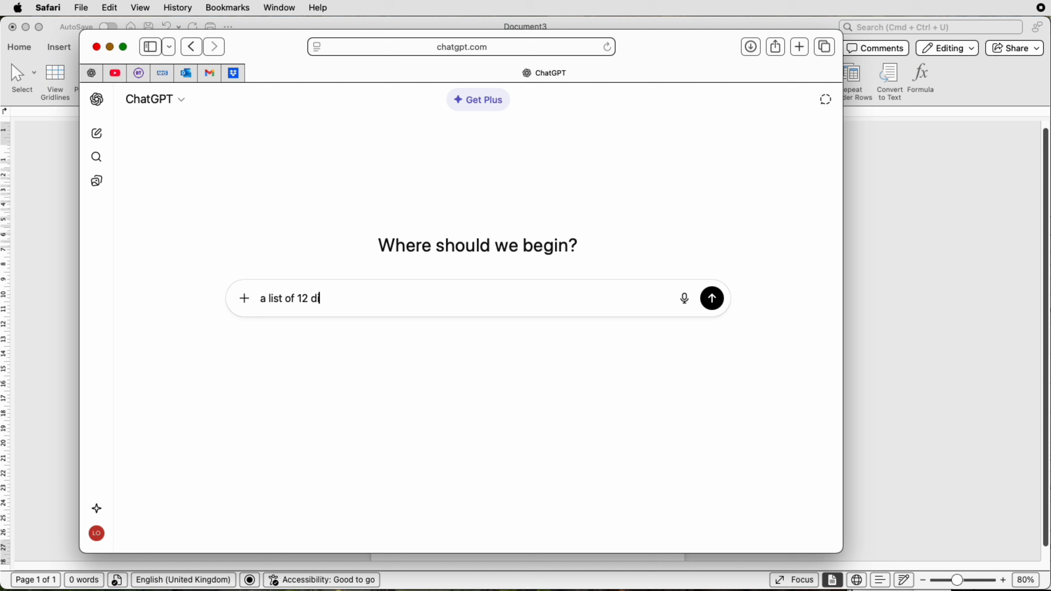
type("fferent types of dog breed")
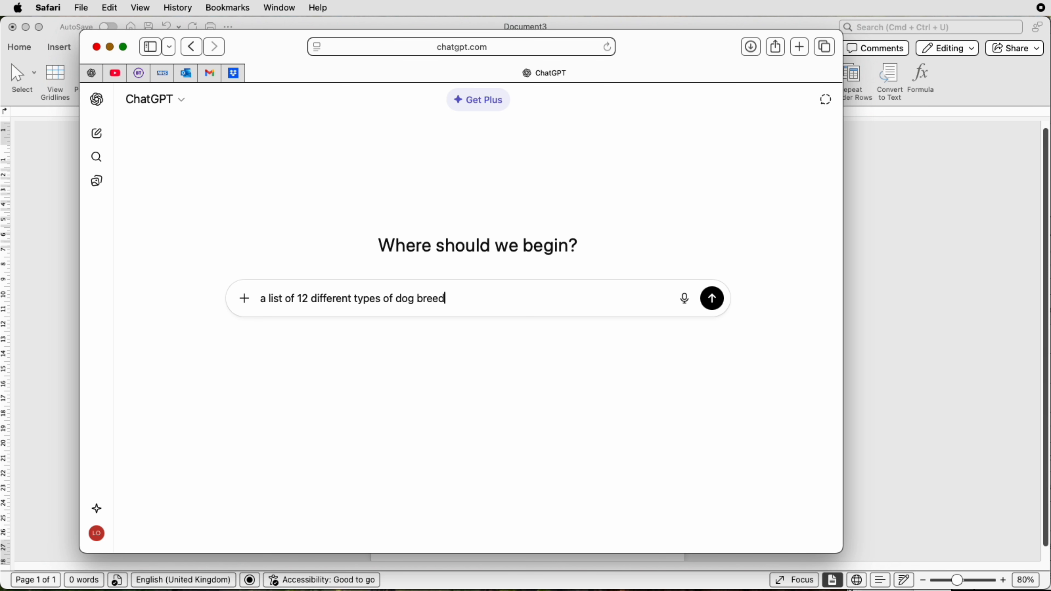
key("Return")
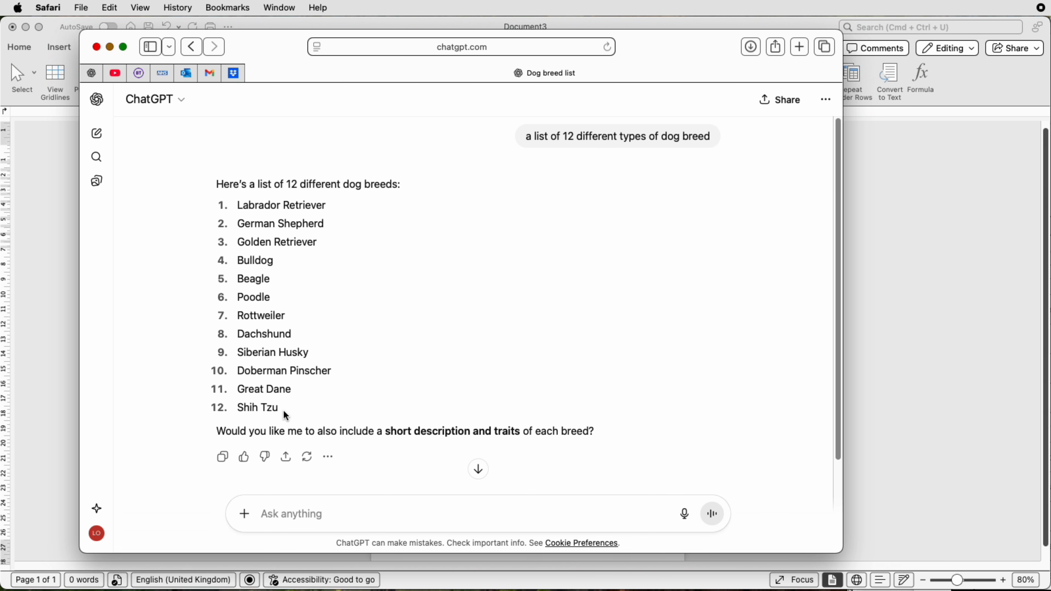
Copy the 12 dog breeds from the answer and paste them as text only into the second column of the Word table.
left_click_drag(279, 409, 211, 204)
key("super+c")
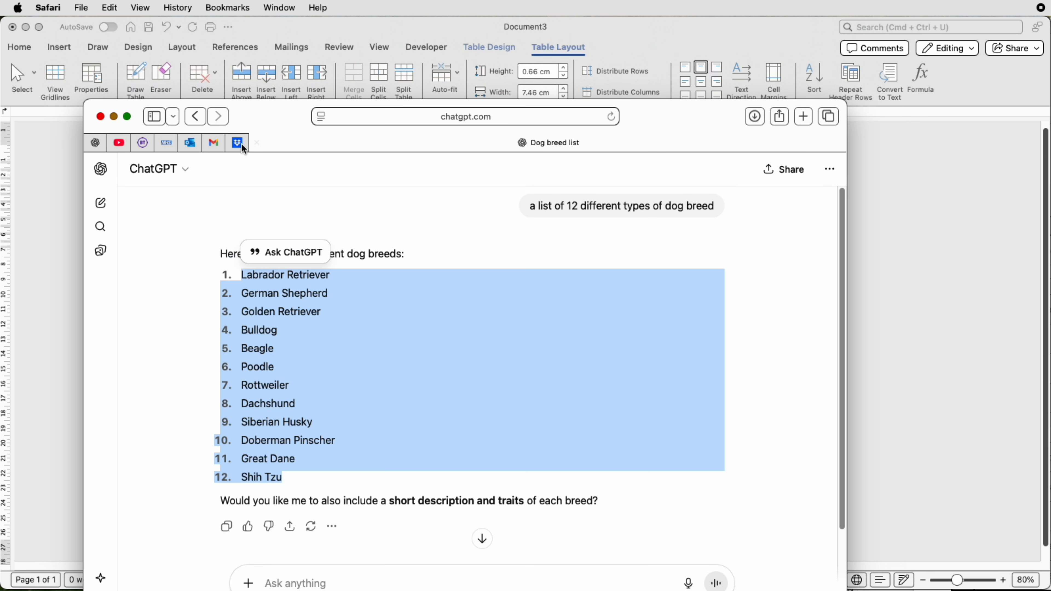
left_click(59, 192)
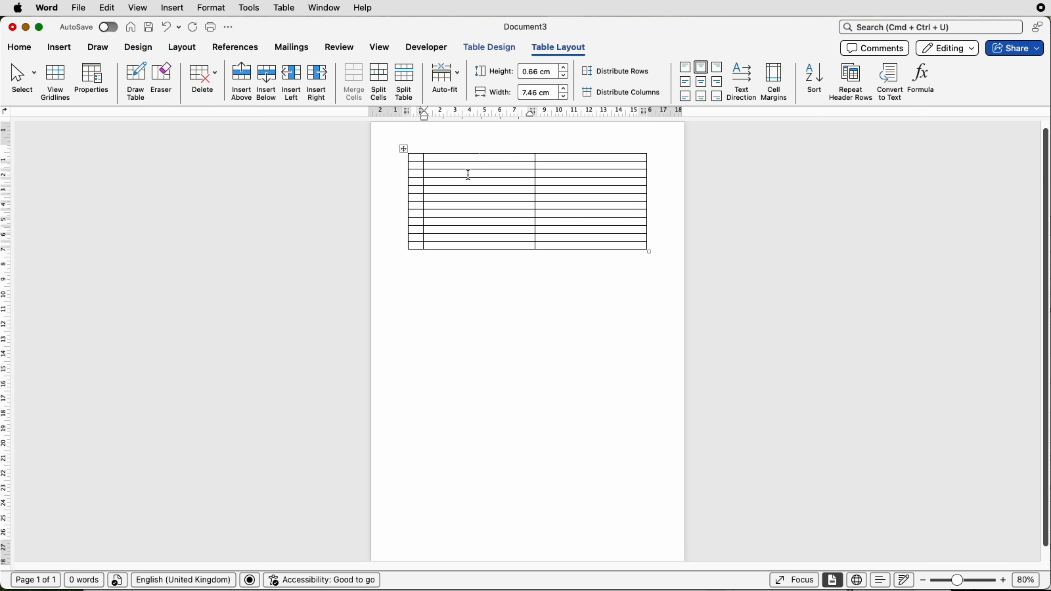
left_click_drag(473, 158, 476, 241)
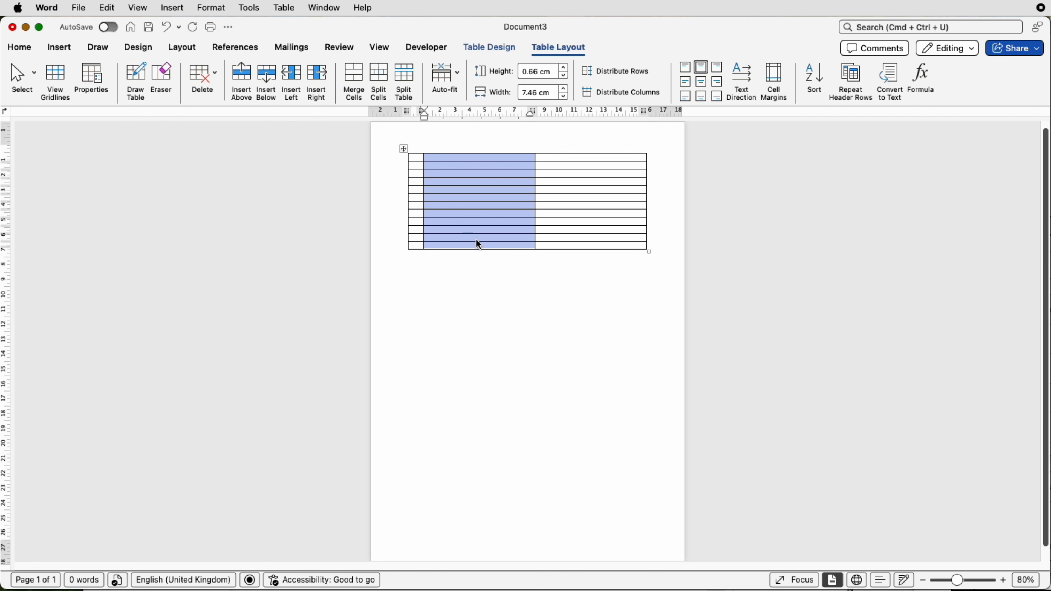
left_click(21, 48)
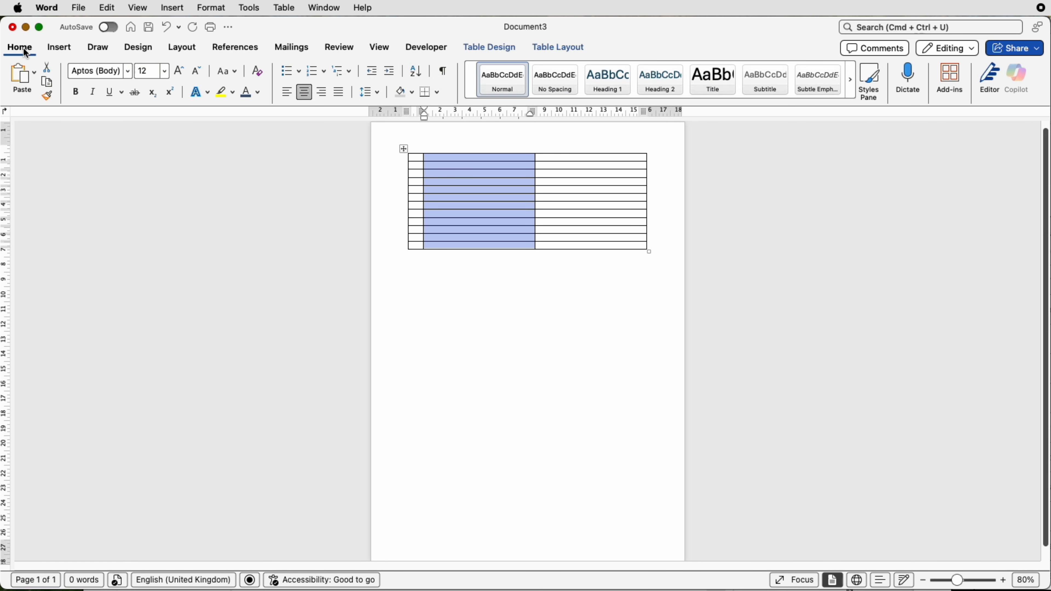
left_click(35, 79)
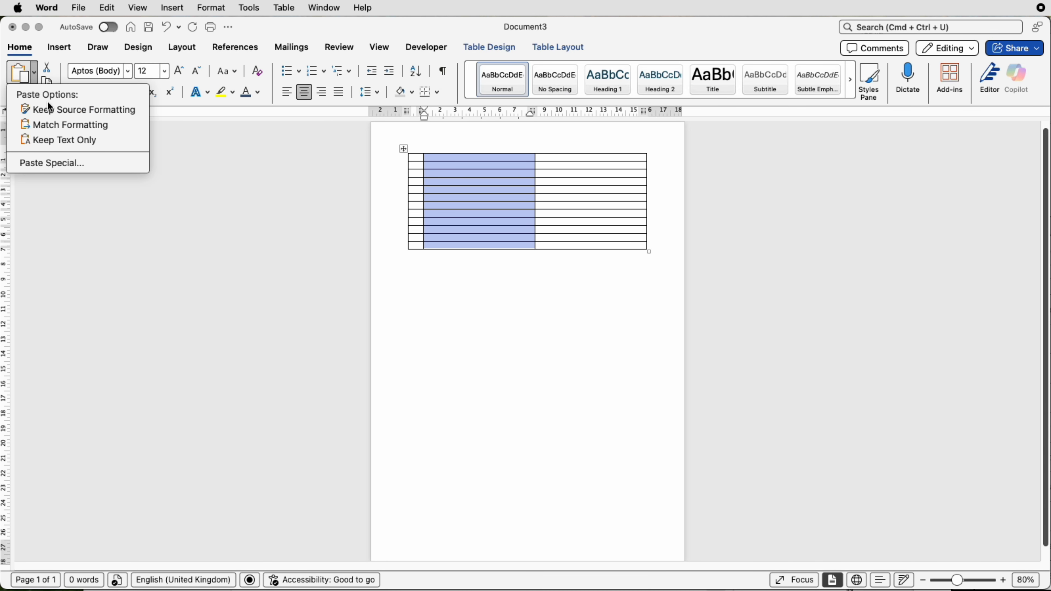
left_click(65, 140)
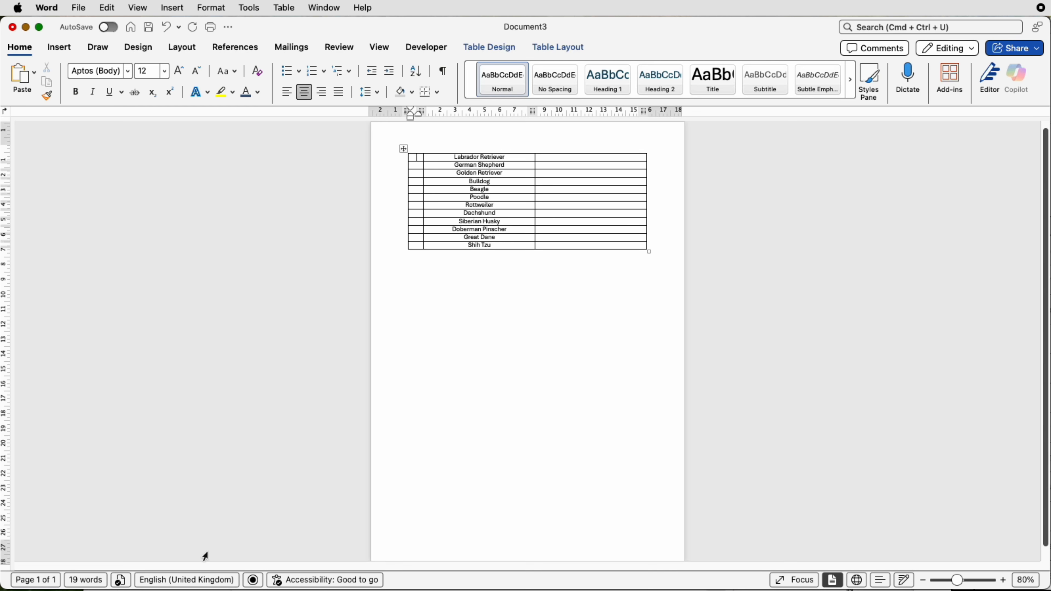
Switch back to ChatGPT, submit the prompt "a list description of the above breeds" and review the answer.
left_click(435, 590)
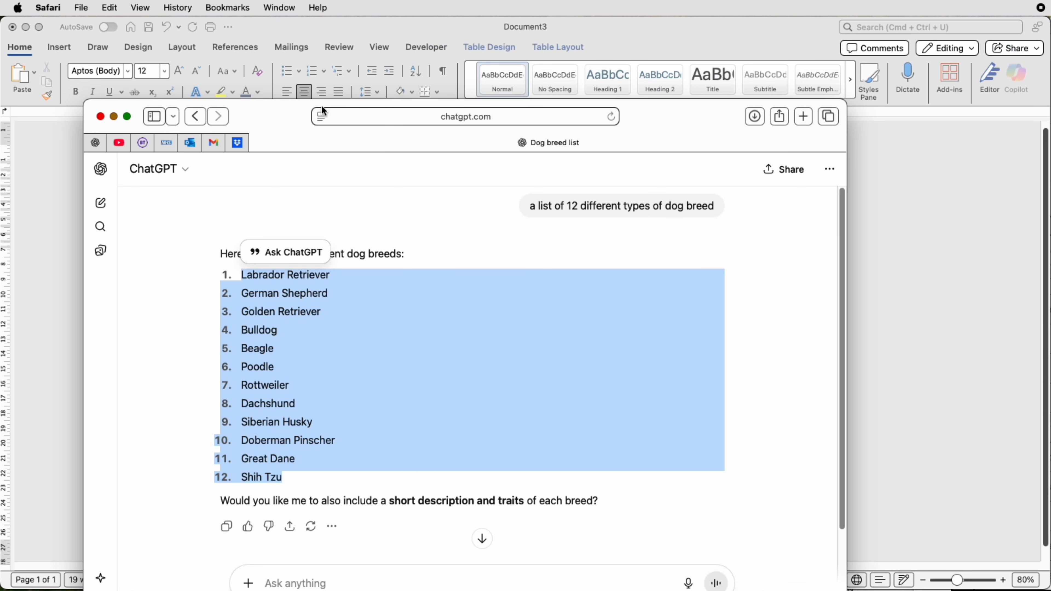
left_click_drag(322, 107, 322, 24)
type("a ")
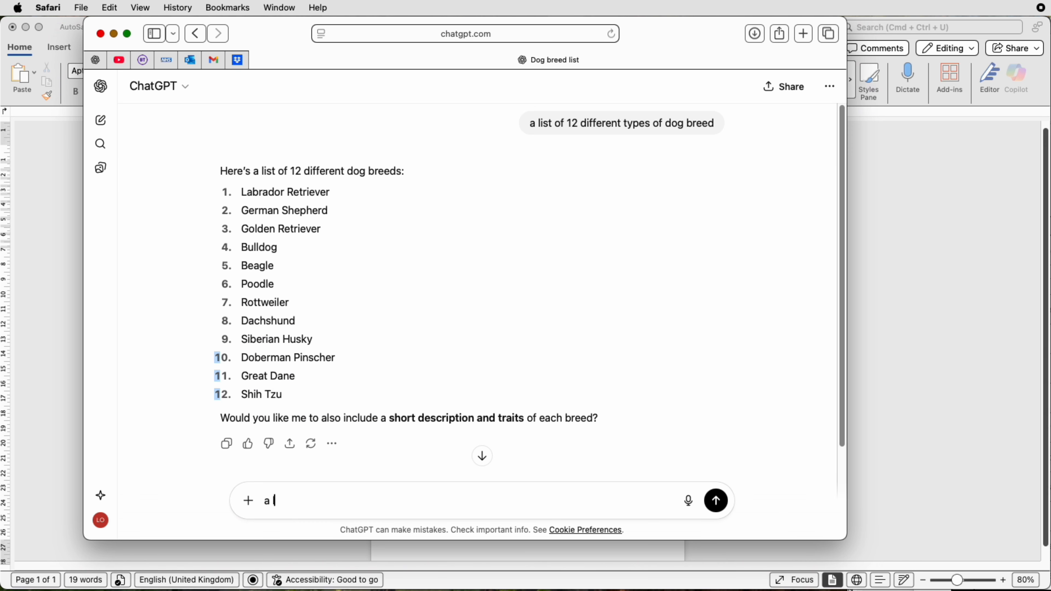
type("list description of the ")
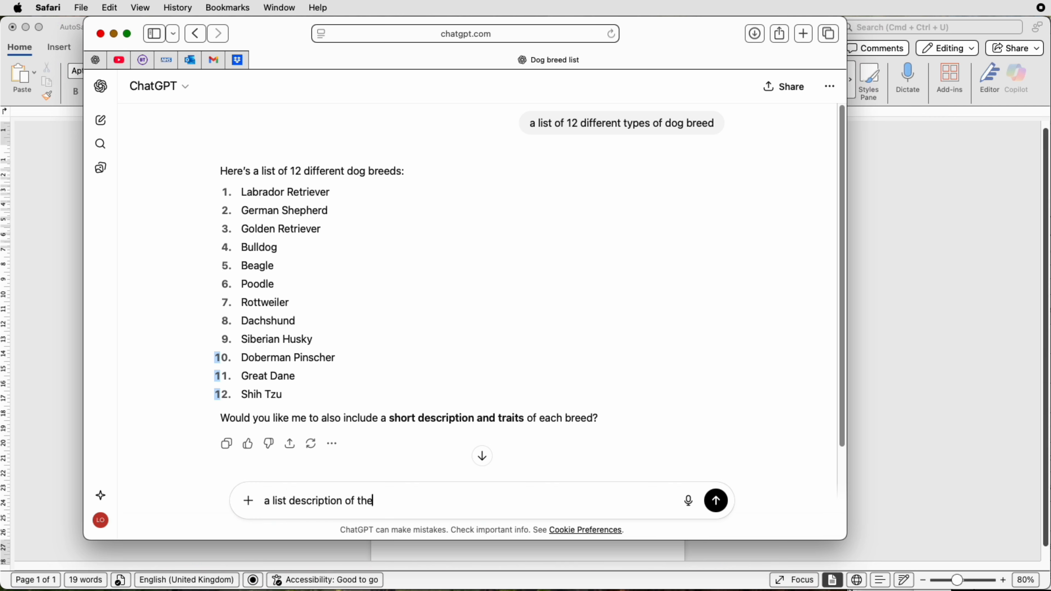
type("above breeds")
key("Return")
scroll(185, 321, "down", 2)
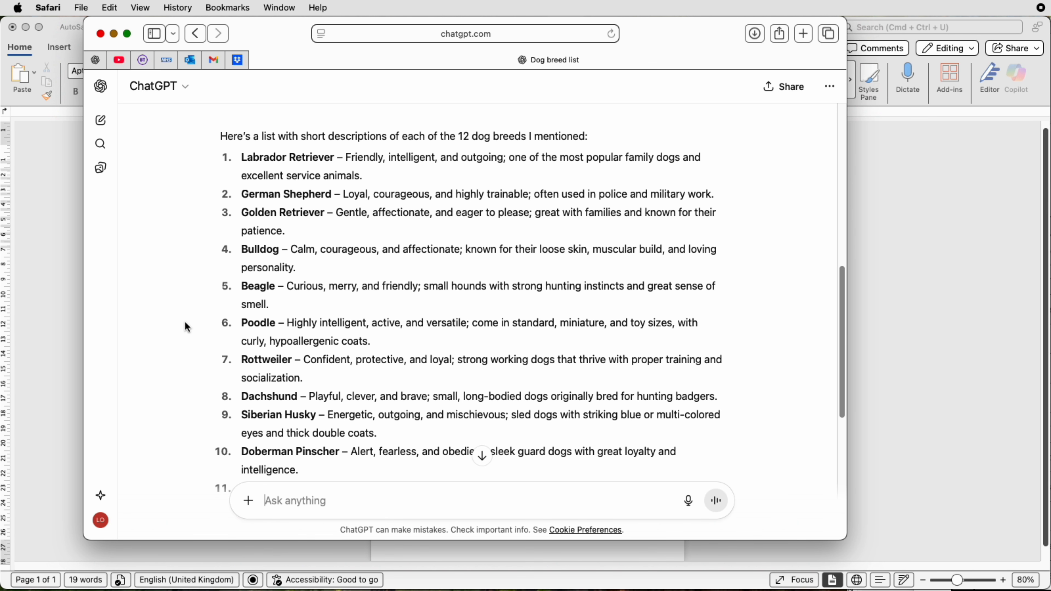
scroll(187, 327, "down", 3)
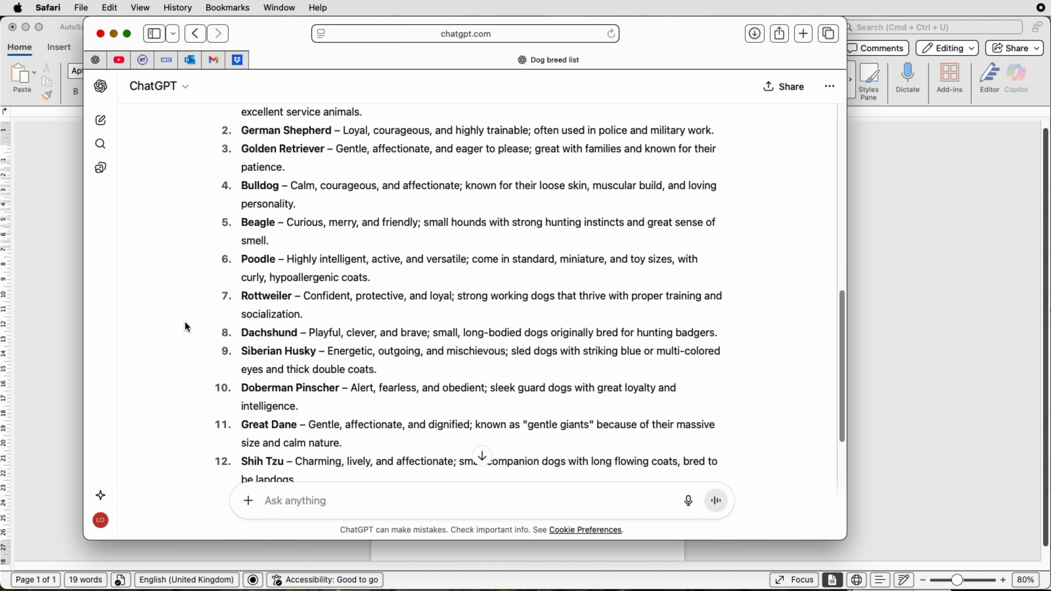
scroll(185, 323, "up", 2)
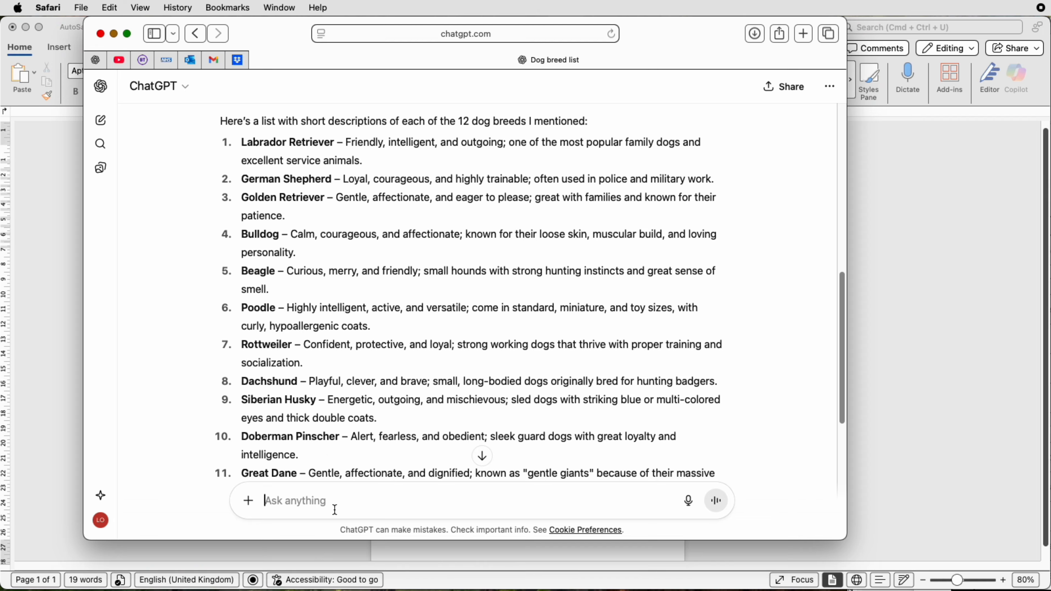
Submit the prompt "write the list without the name of the breed" to ChatGPT and view the answer.
type("write the lis")
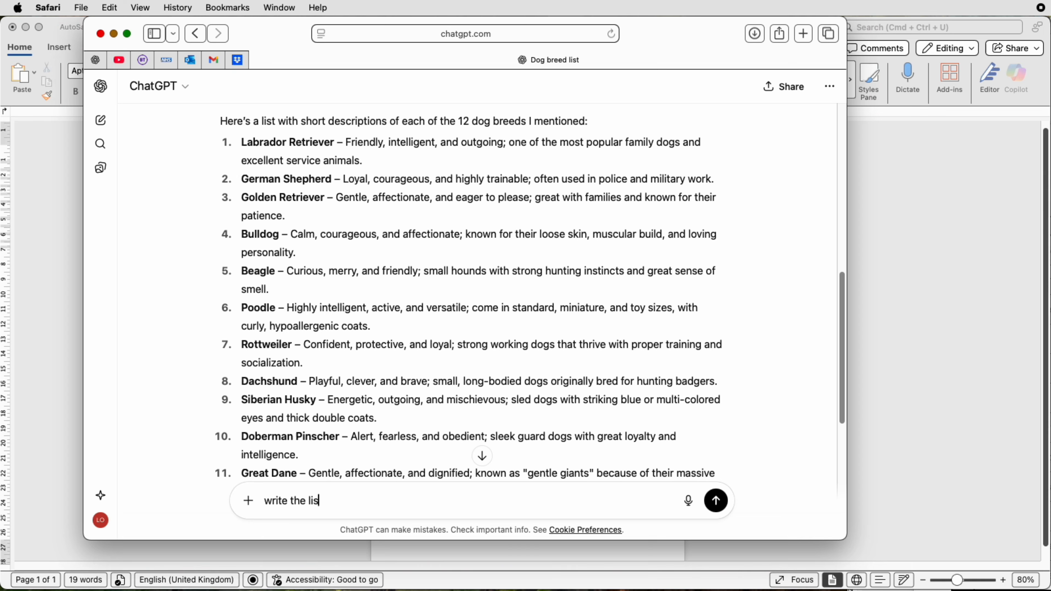
type("t without the name of the b")
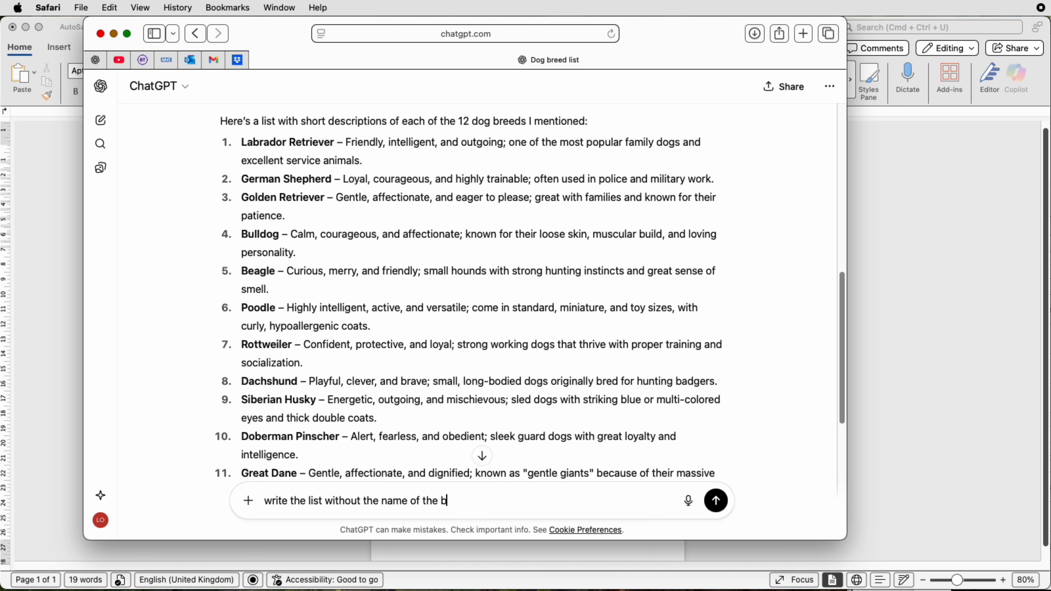
type("reed")
key("Return")
scroll(710, 344, "down", 3)
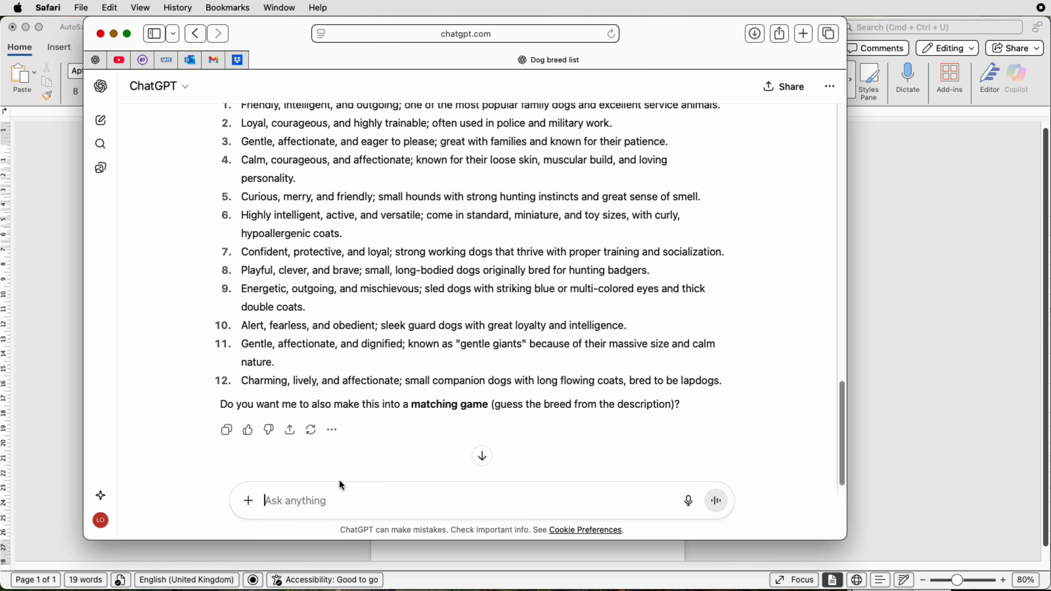
Copy the 12 breed descriptions from the answer and paste them as text only into the third column of the Word table.
left_click_drag(730, 353, 246, 150)
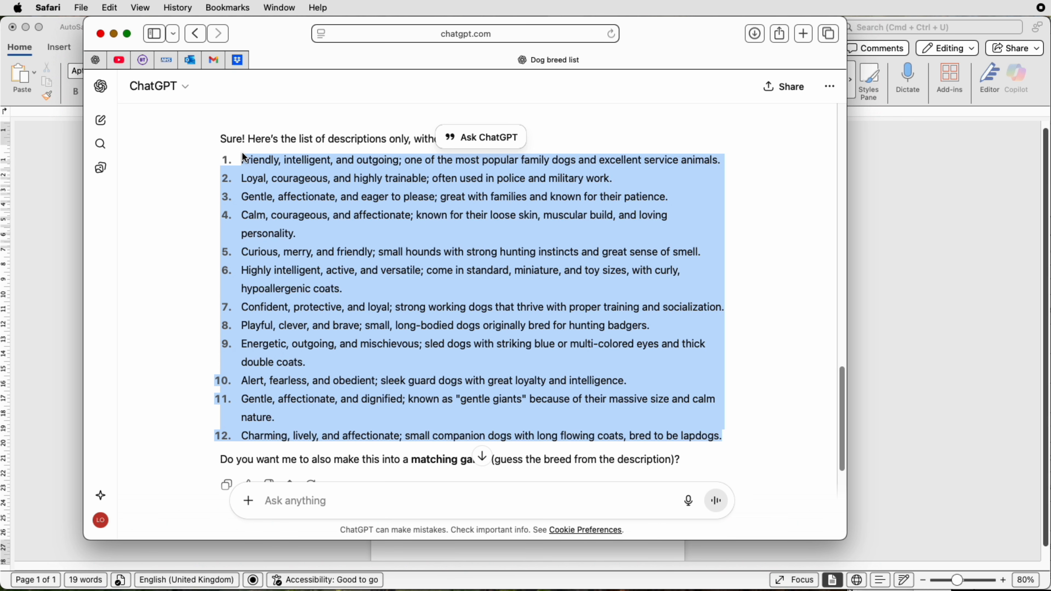
left_click(52, 177)
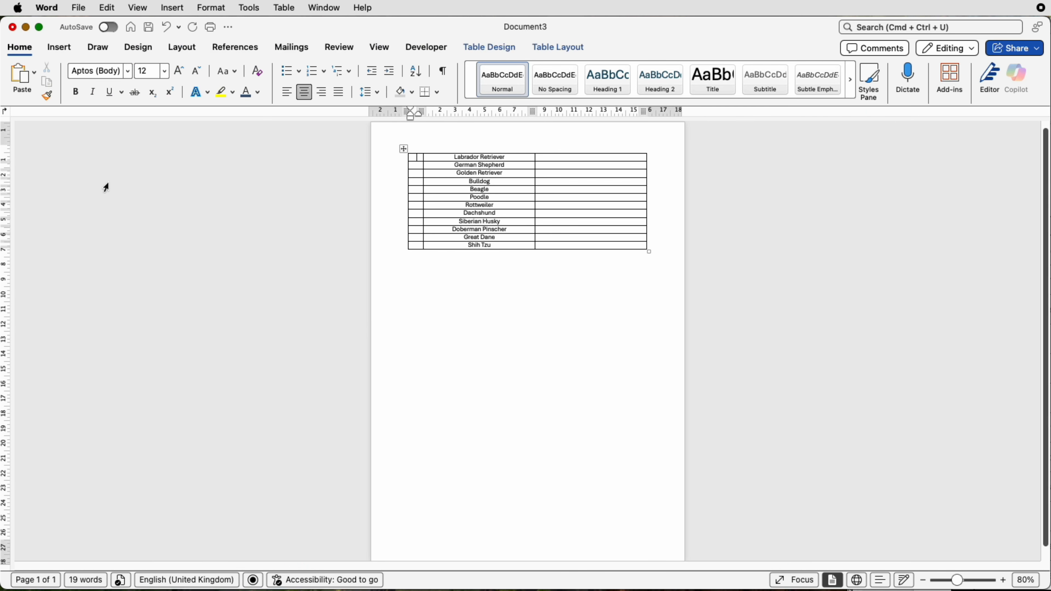
left_click(626, 247)
left_click_drag(627, 247, 610, 157)
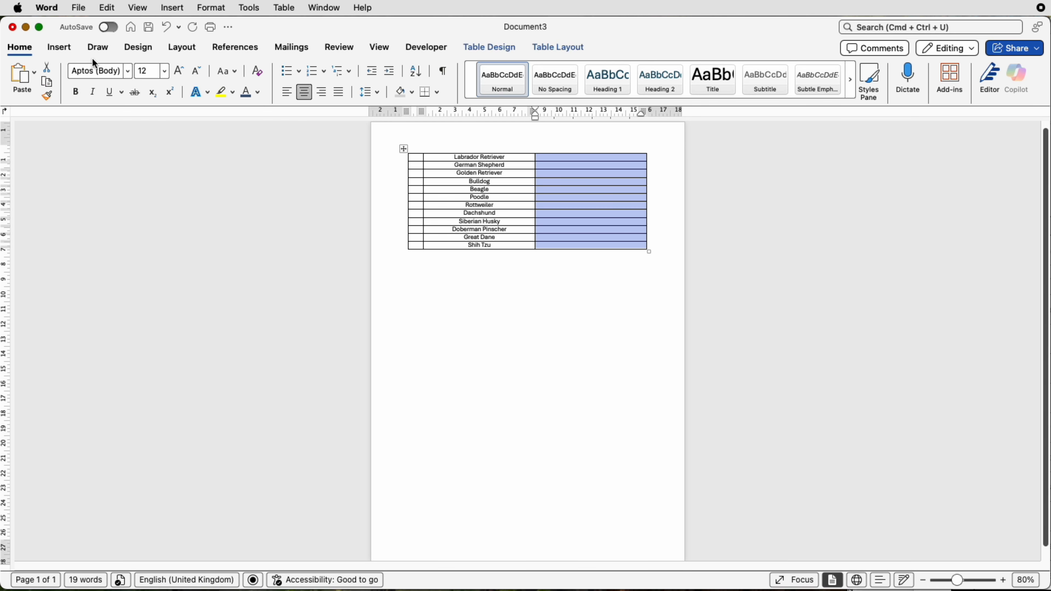
left_click(37, 76)
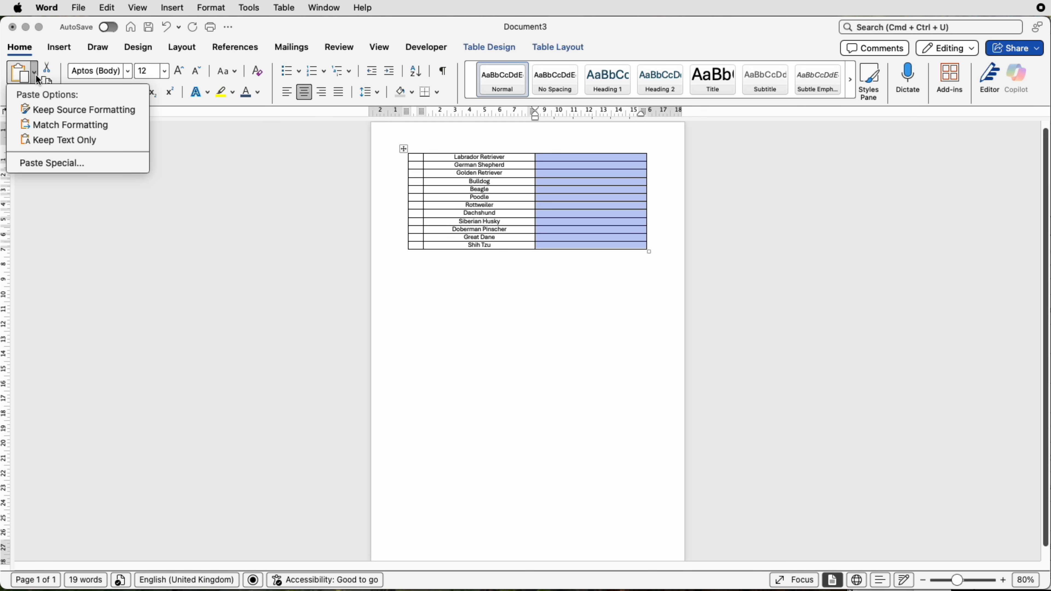
left_click(66, 141)
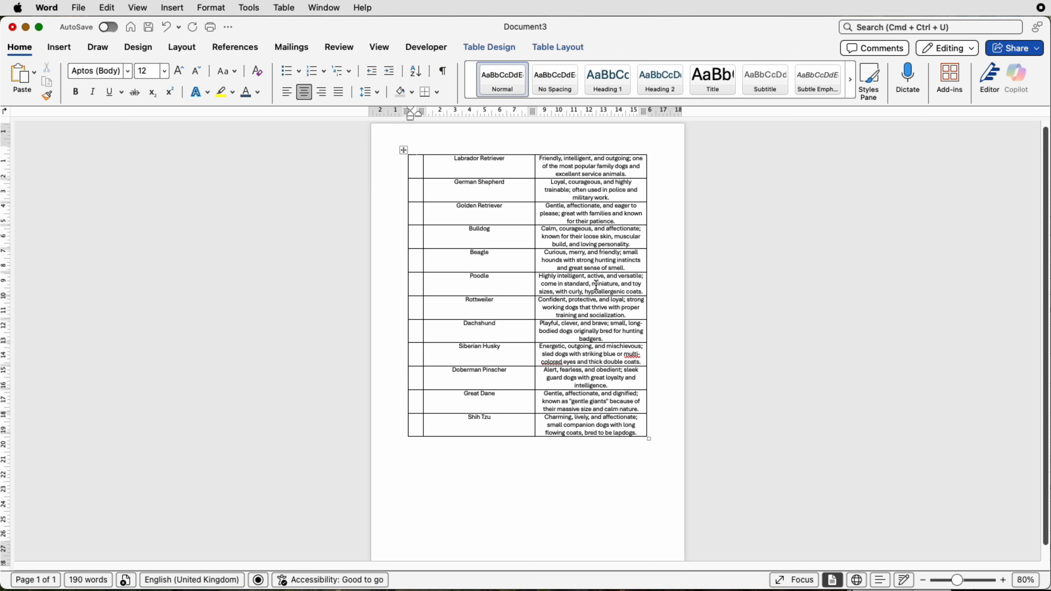
Correct the spelling to "multi-coloured" in the Siberian Husky description and fill the table's first column with the numbers 1 to 12.
left_click(579, 405)
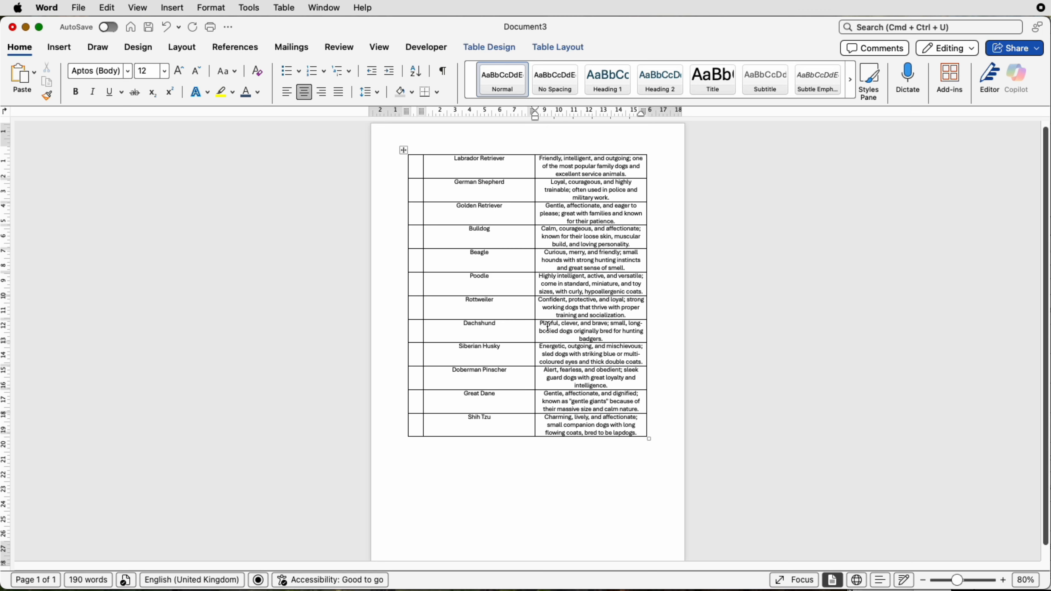
left_click(419, 173)
key("super+v")
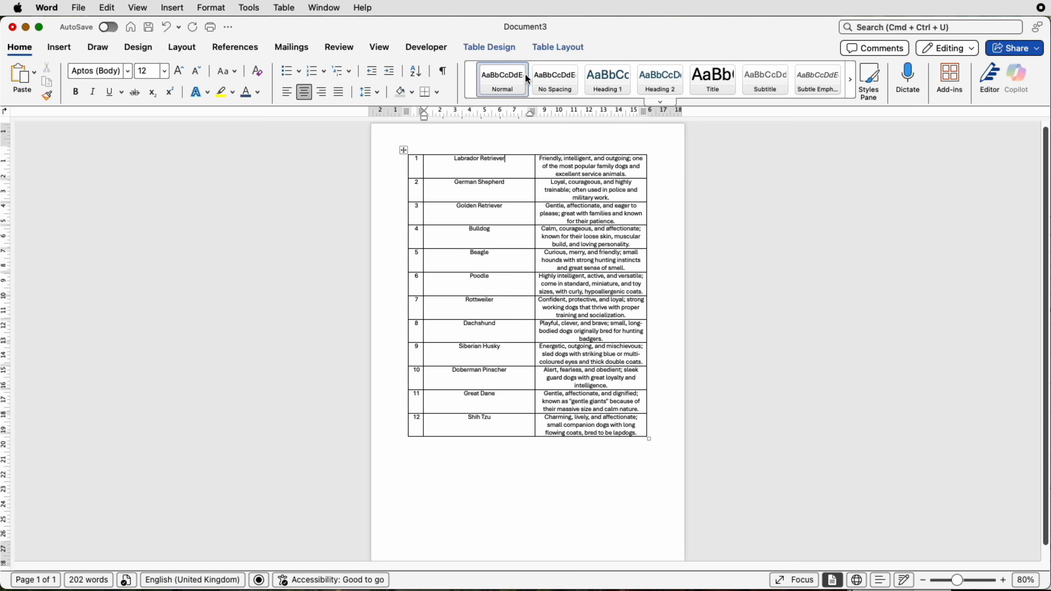
Insert a row above the Labrador Retriever row and enter the headings BREED and DESCRIPTION in its second and third cells.
left_click(542, 55)
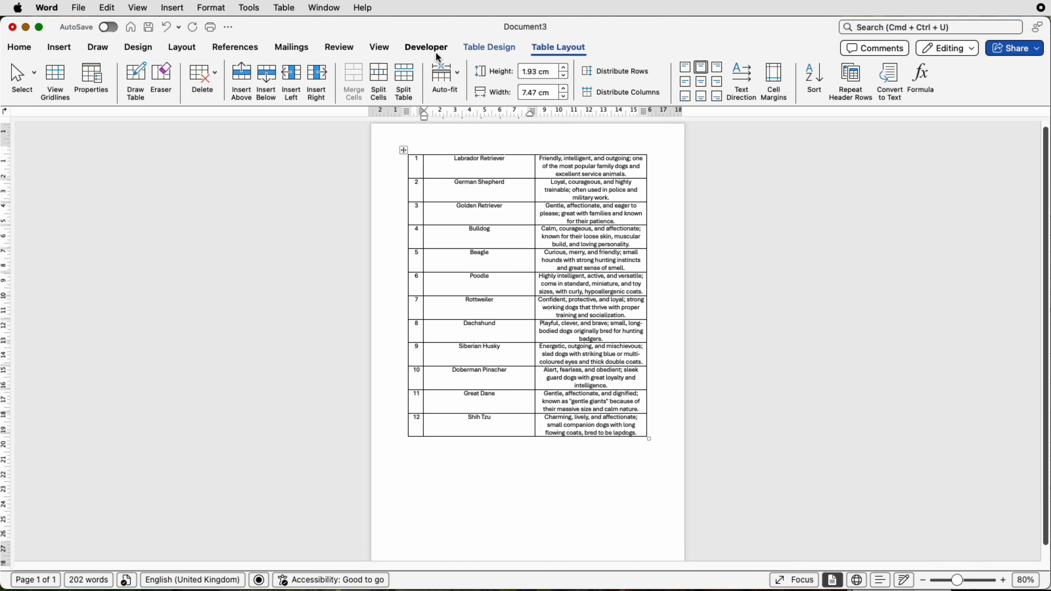
left_click(246, 79)
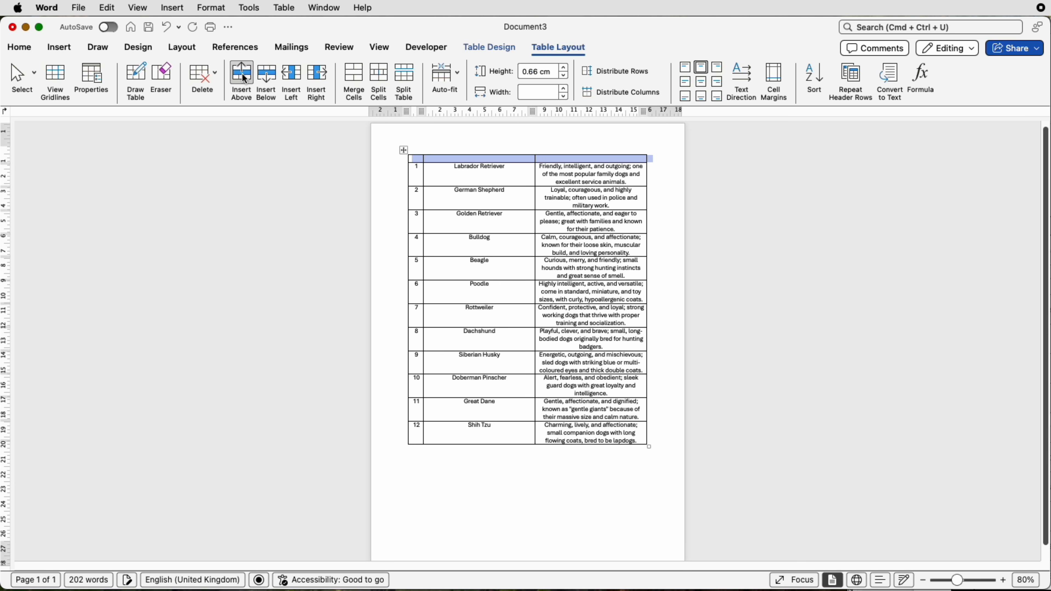
left_click(516, 158)
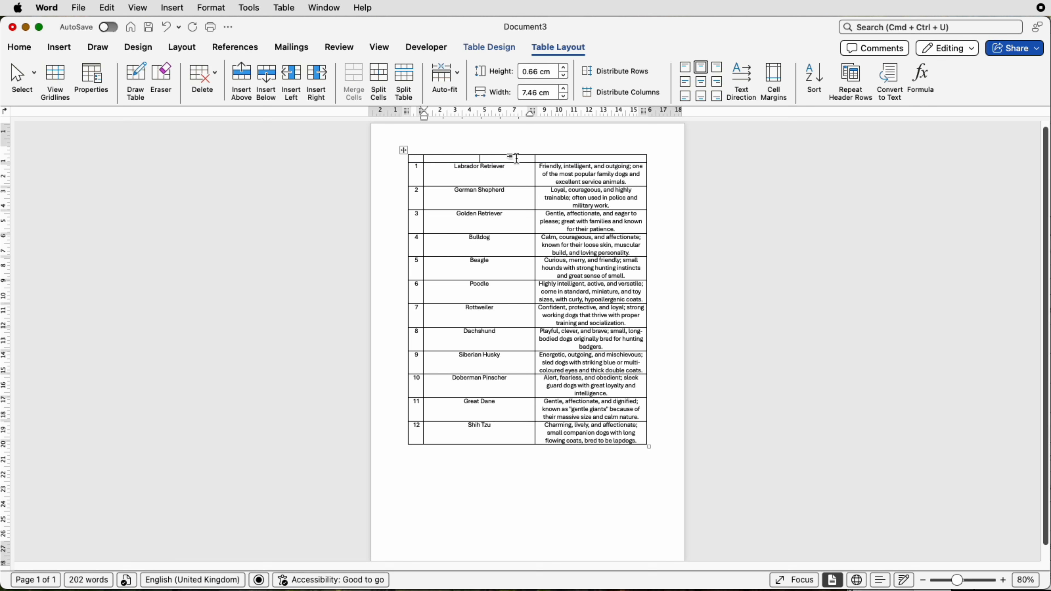
type("BREED")
left_click(610, 156)
left_click(609, 158)
type("DESCRIPTION")
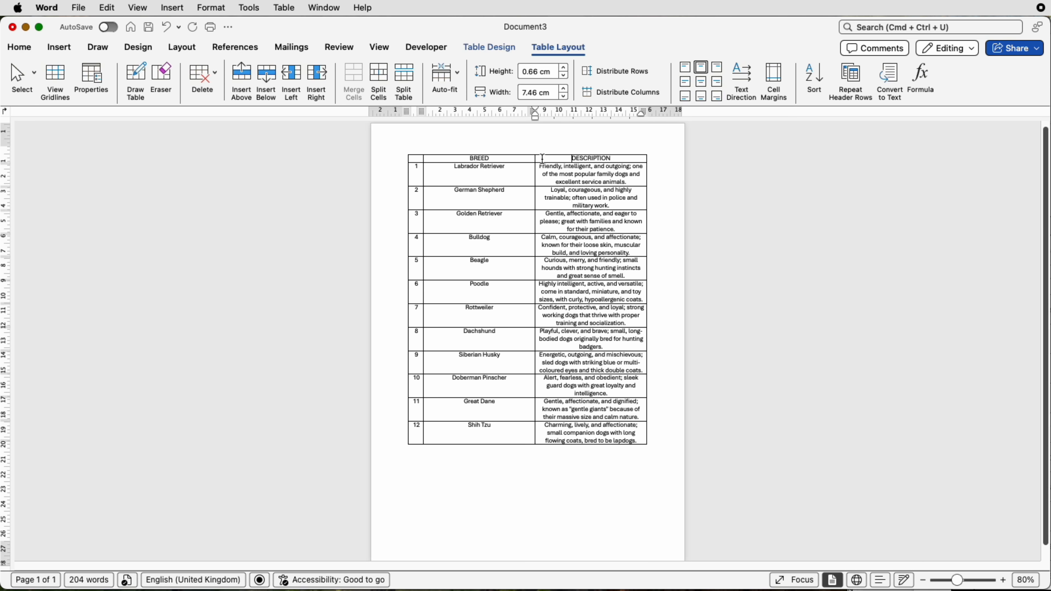
Format the BREED and DESCRIPTION headings in bold at 18 pt.
left_click_drag(542, 159, 531, 158)
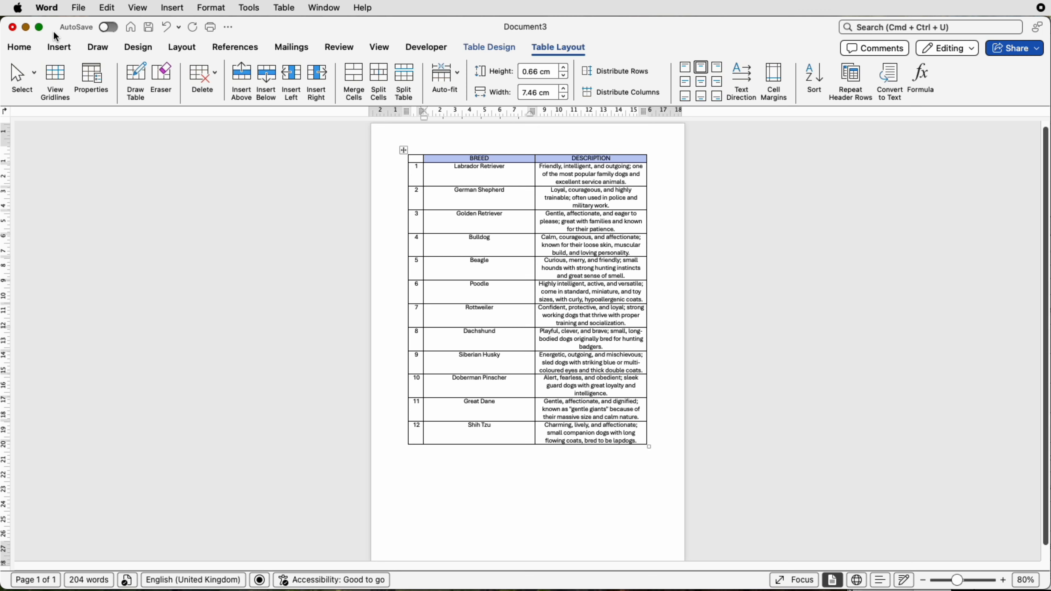
left_click(21, 48)
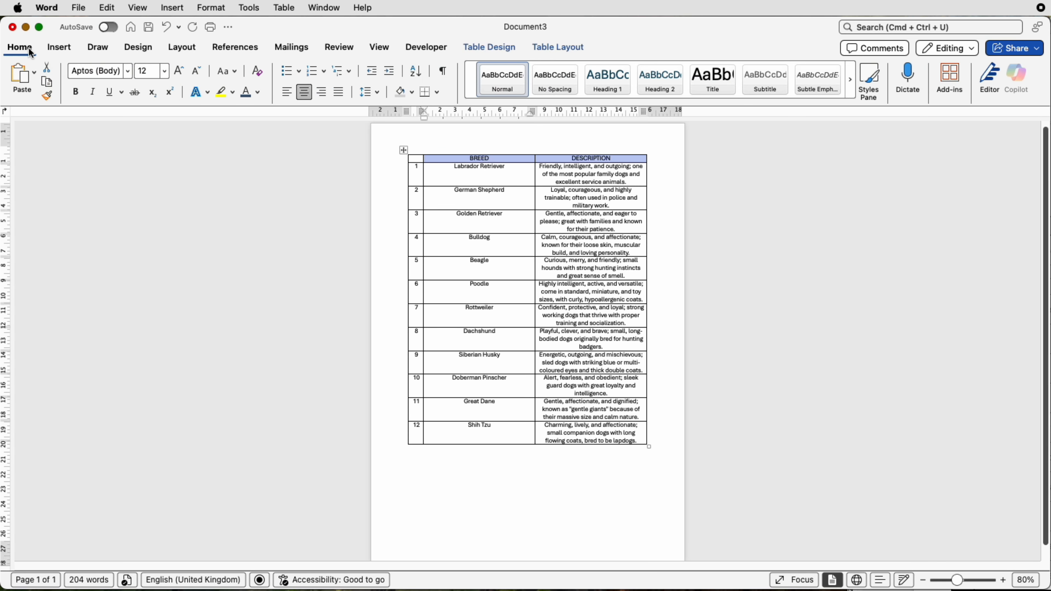
left_click(180, 72)
left_click(179, 72)
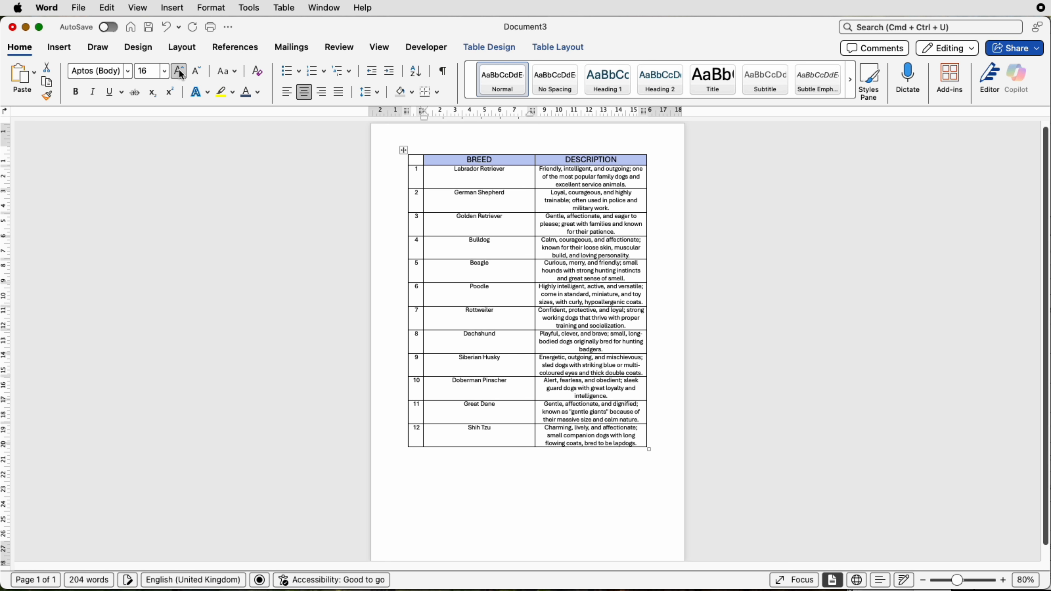
left_click(180, 72)
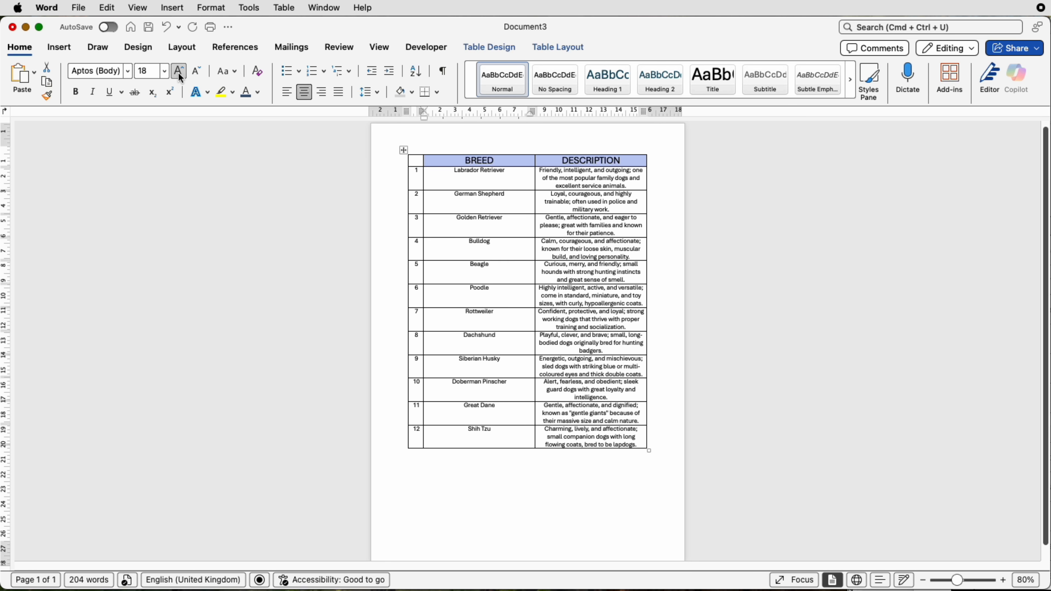
left_click(76, 92)
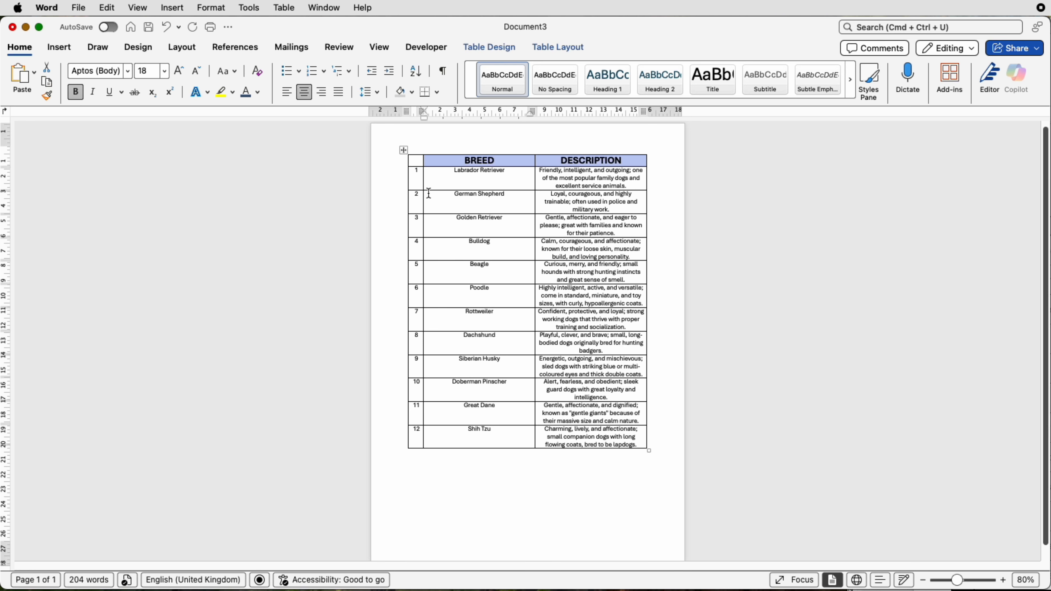
Shade all three cells of the heading row light grey.
left_click(511, 157)
left_click_drag(511, 157, 415, 157)
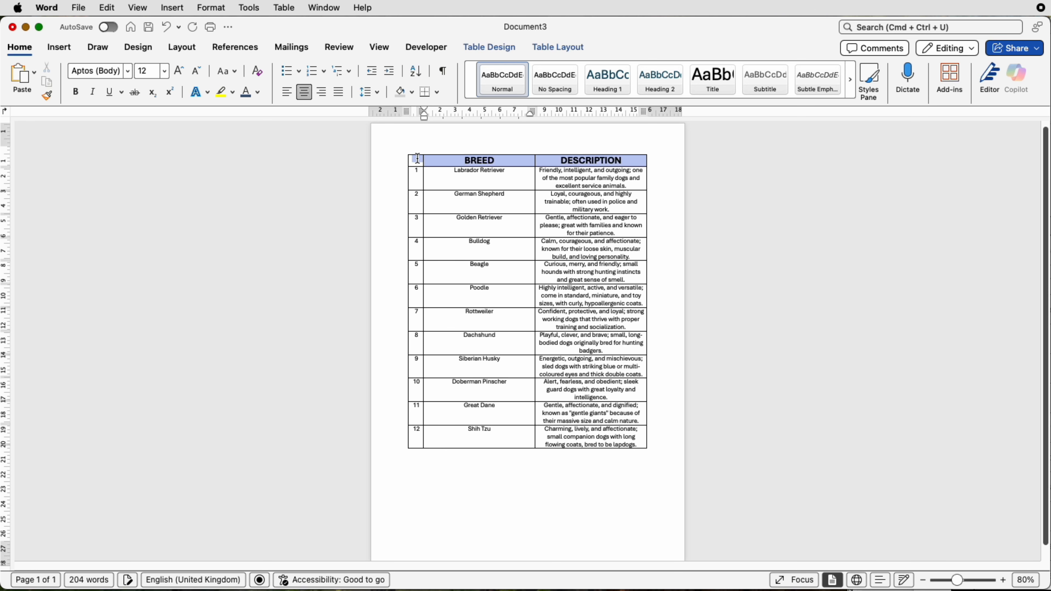
left_click(508, 46)
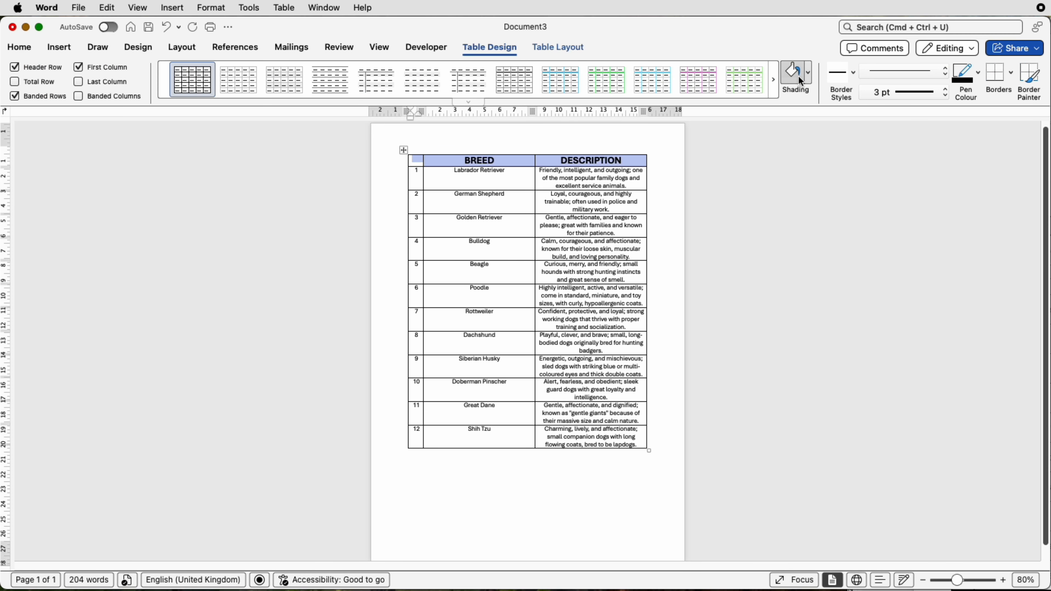
left_click(808, 77)
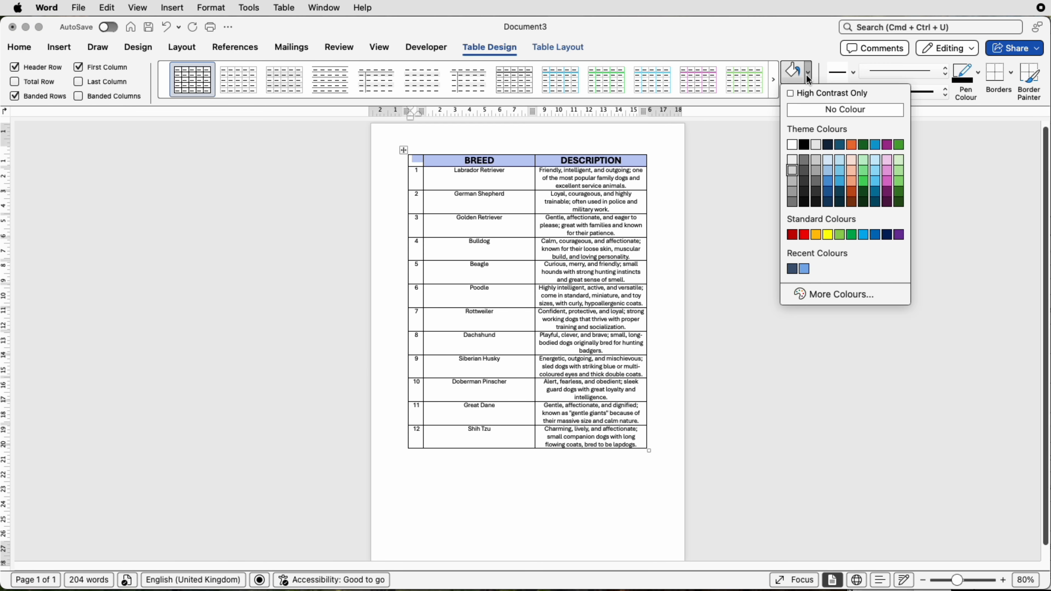
left_click(793, 171)
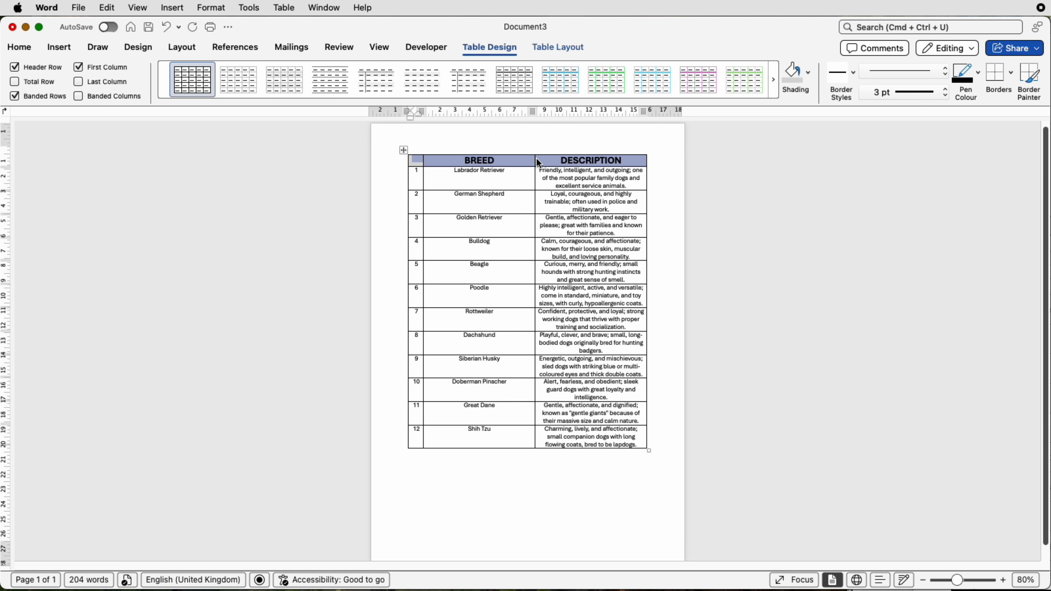
Set the heading row's height to 1.1 cm and centre its text horizontally and vertically.
left_click(558, 48)
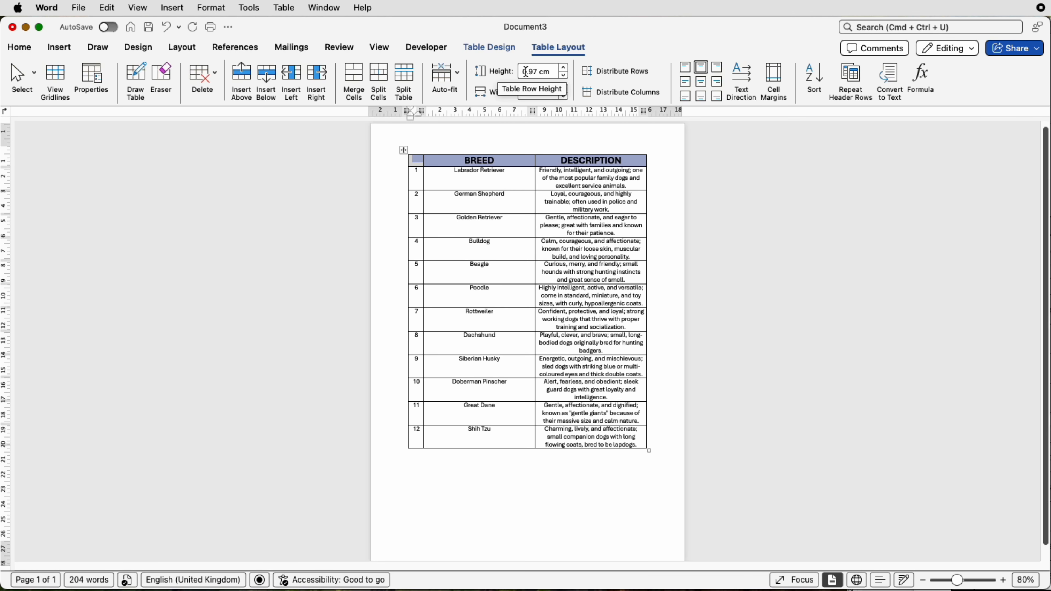
left_click(564, 68)
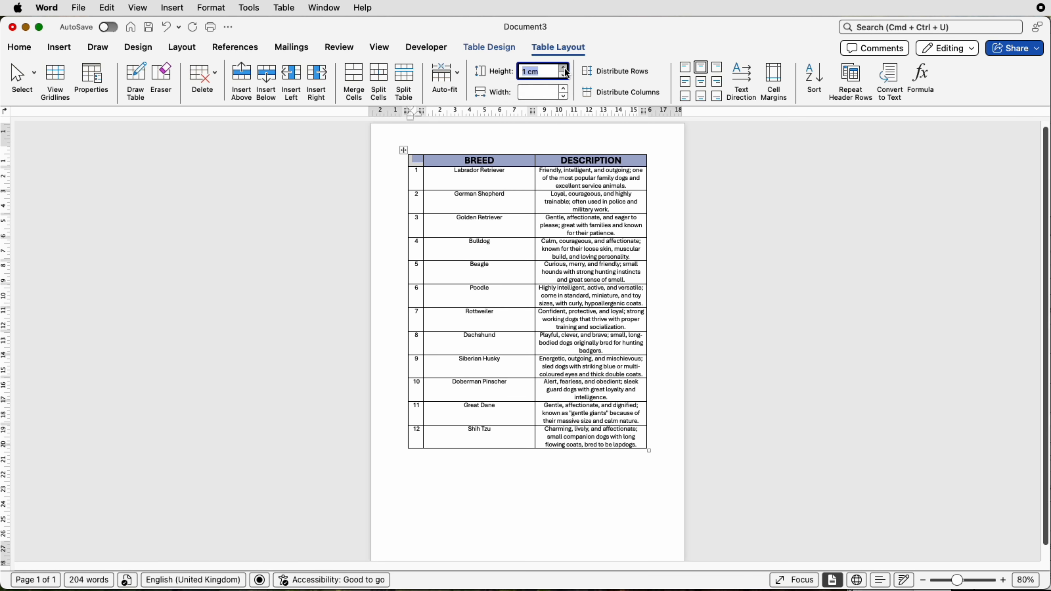
left_click(565, 68)
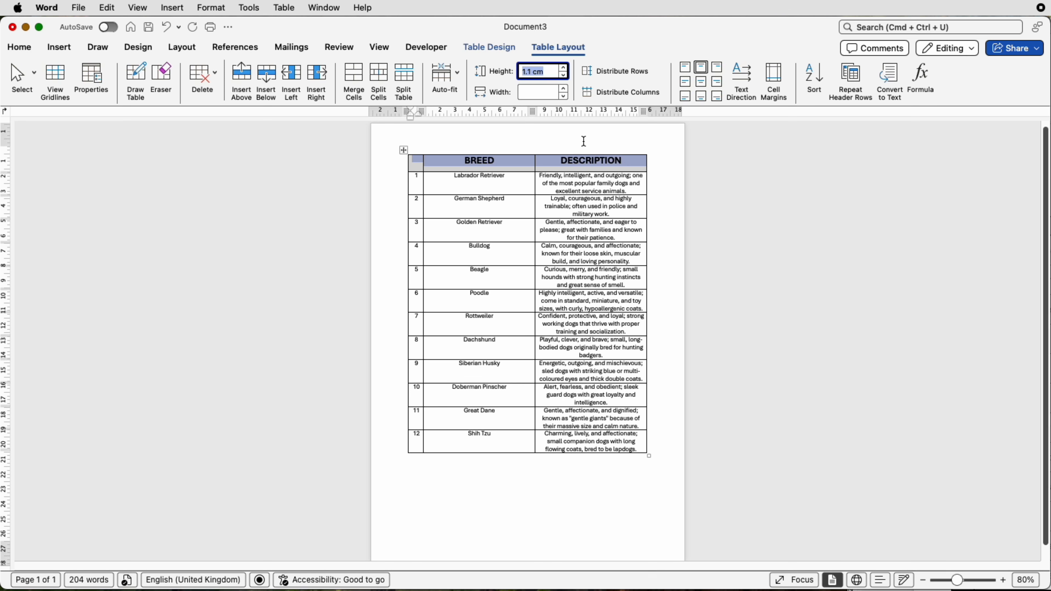
left_click(700, 81)
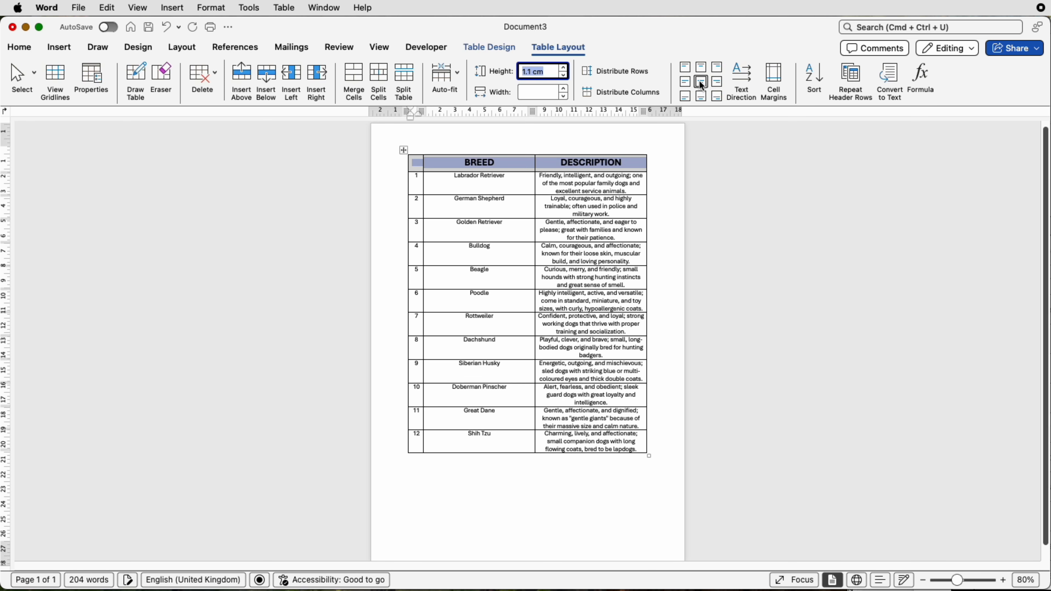
left_click(660, 162)
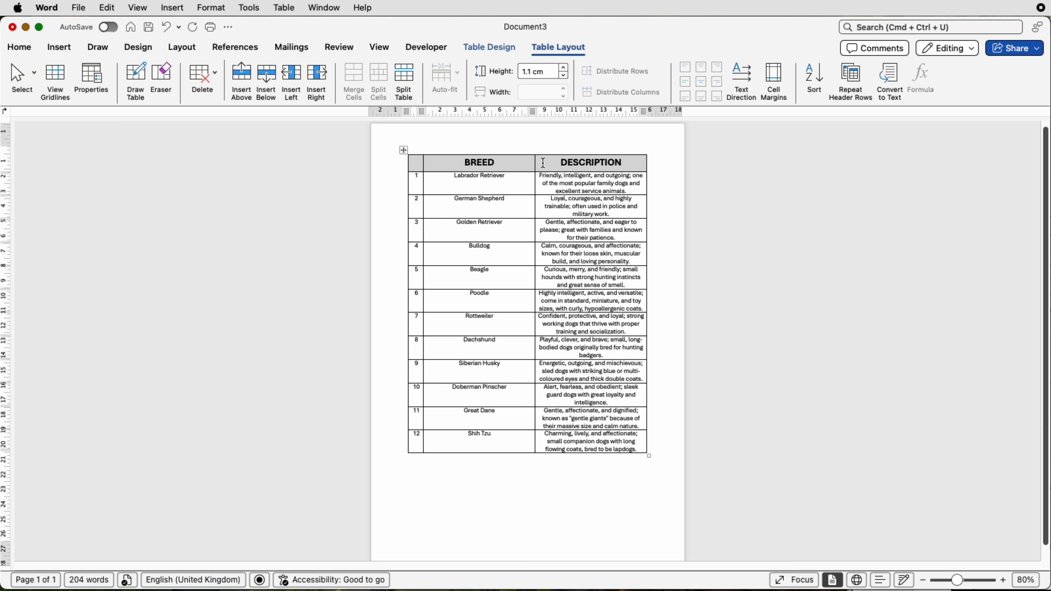
Increase the heading row's height to 1.2 cm.
left_click_drag(544, 163, 419, 161)
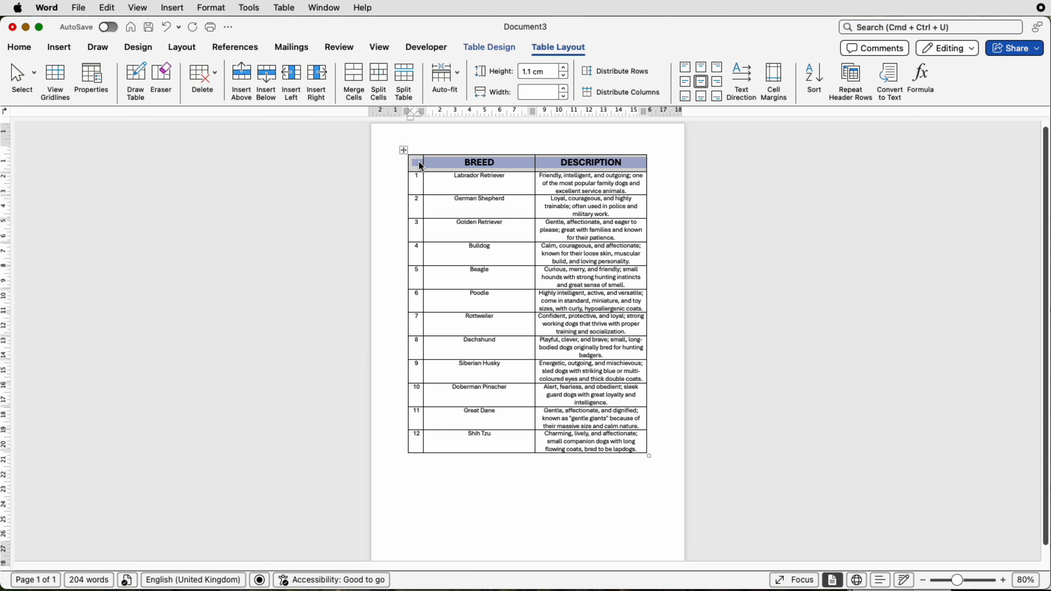
left_click(566, 71)
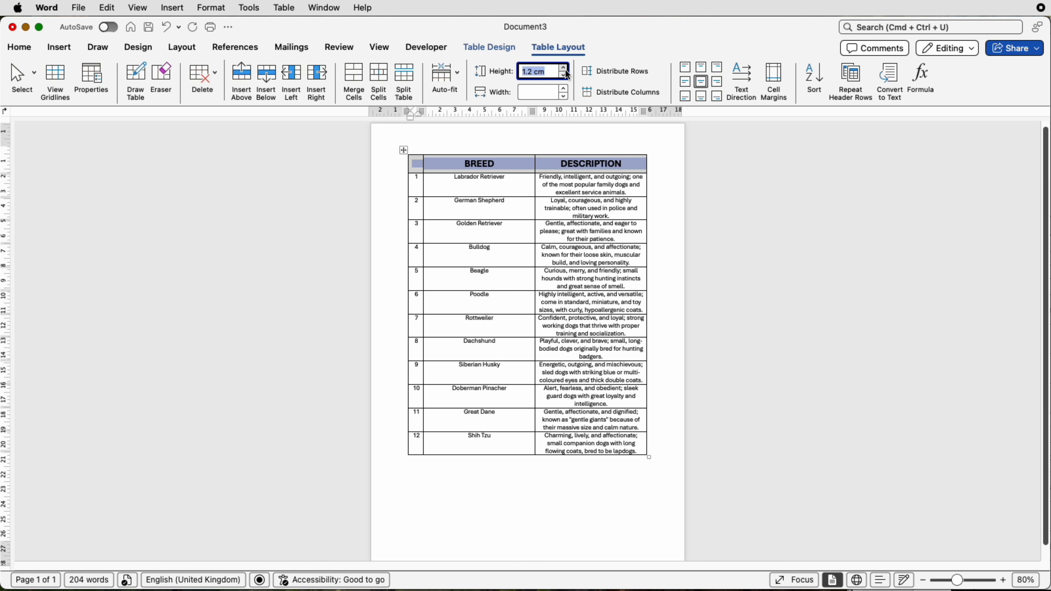
left_click(526, 164)
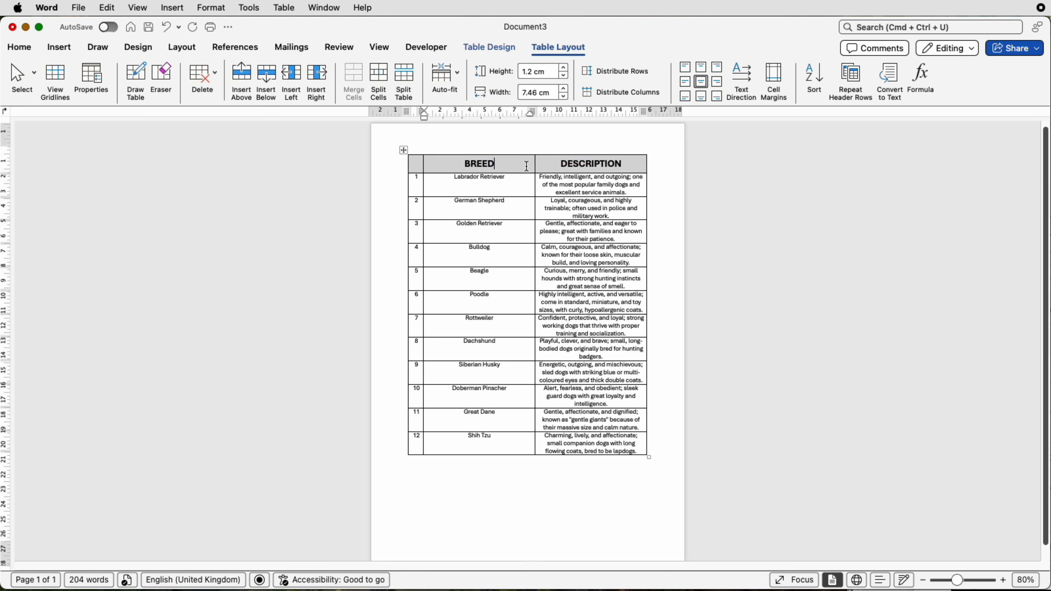
Centre the numbers 1 to 12 vertically and horizontally in their cells and make them bold.
scroll(455, 174, "down", 1)
left_click_drag(416, 179, 413, 433)
scroll(413, 435, "down", 1)
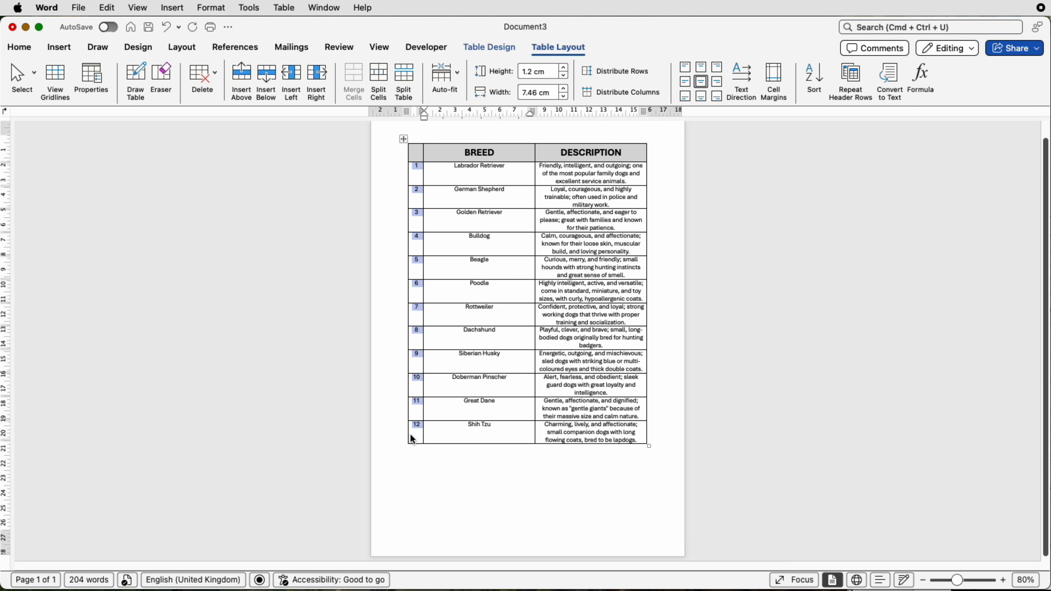
left_click(702, 83)
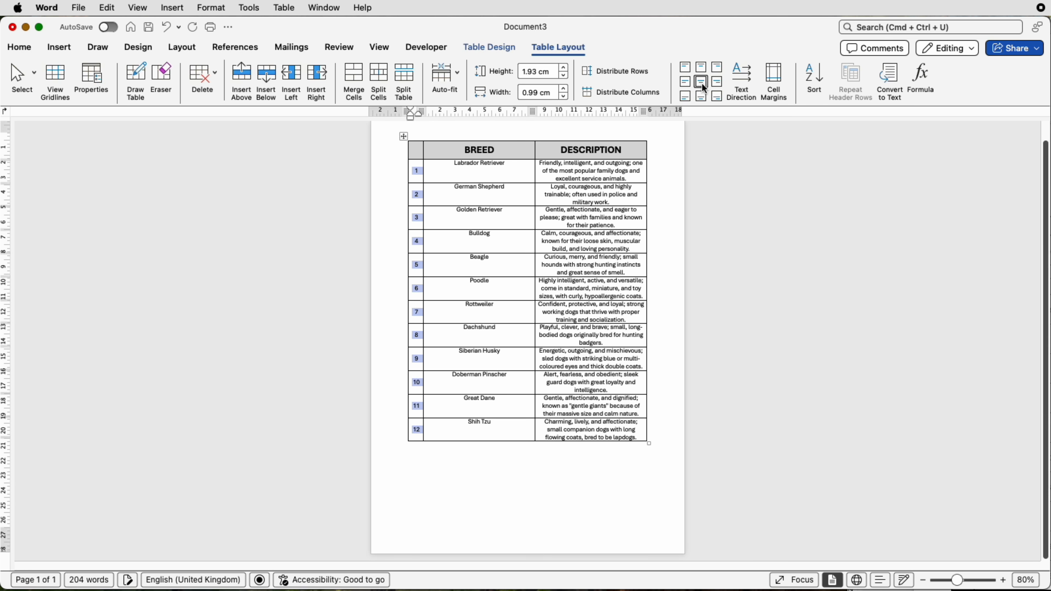
left_click(20, 47)
left_click(75, 94)
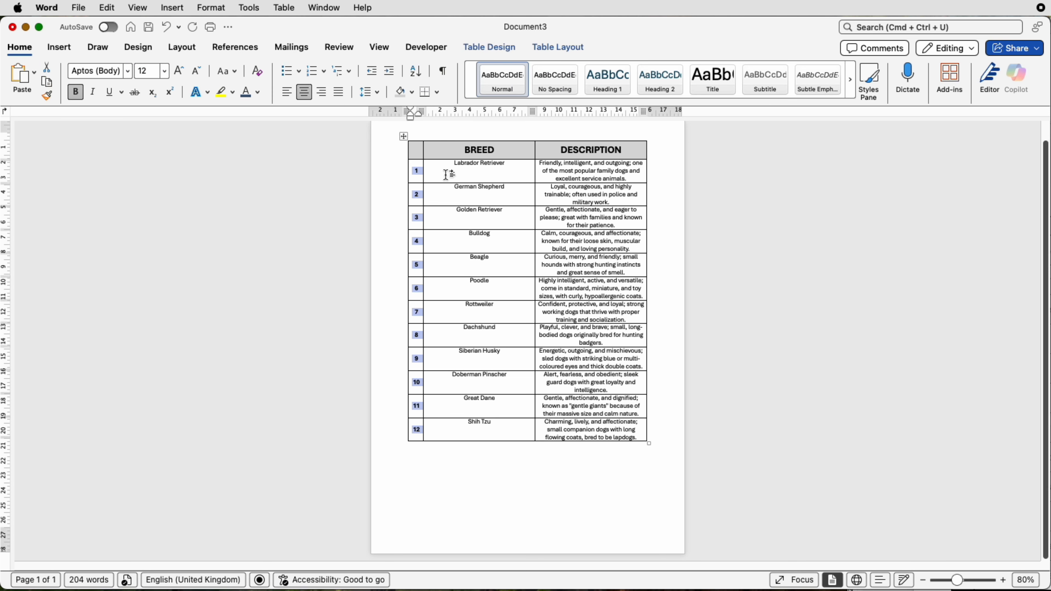
Centre the twelve breed names vertically and horizontally in their cells and enlarge their text to 18 pt.
left_click_drag(446, 178, 455, 435)
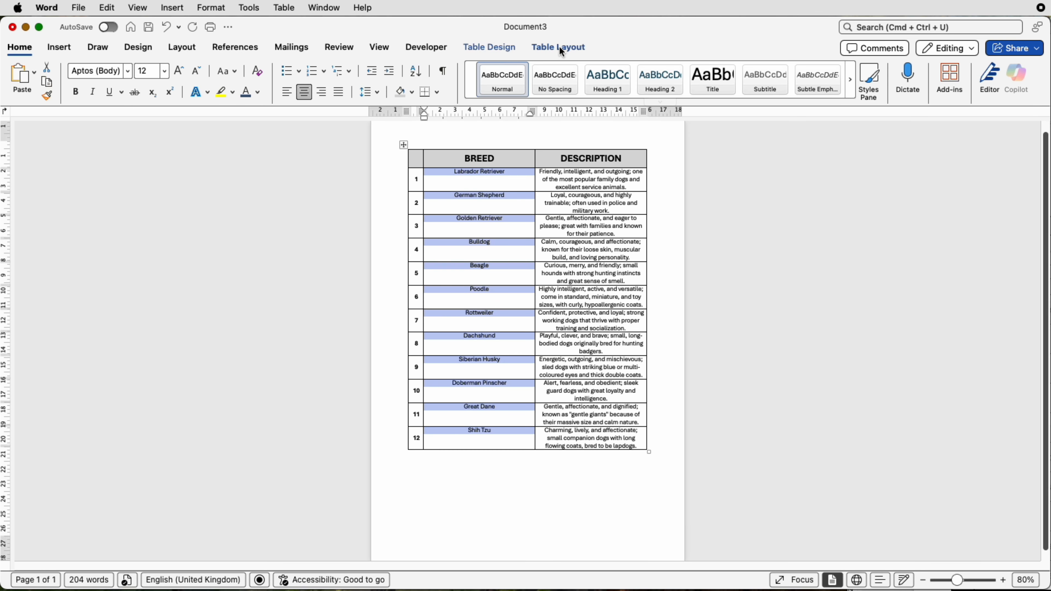
left_click(559, 47)
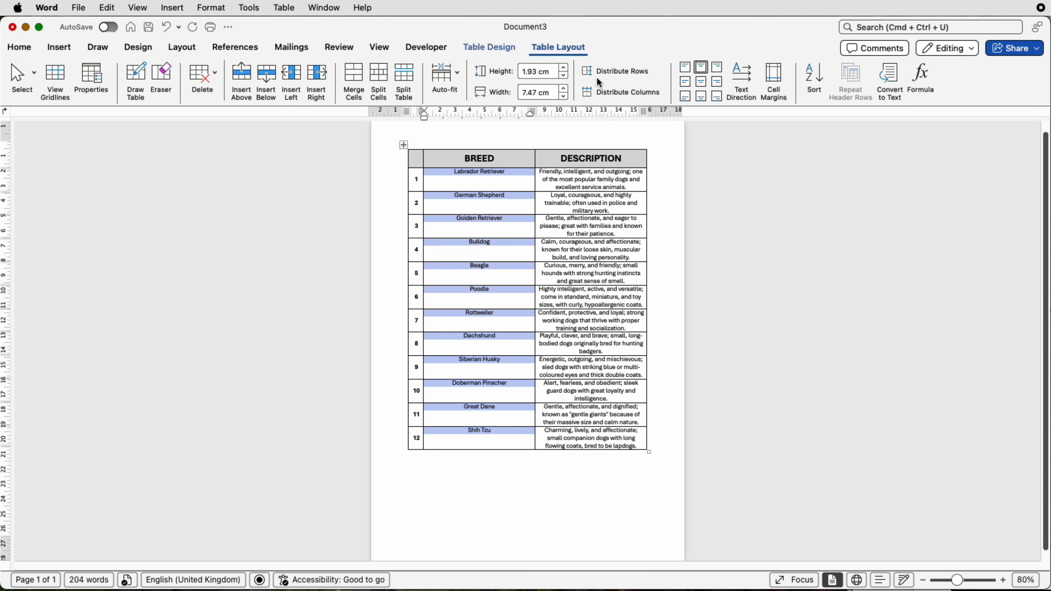
left_click(701, 82)
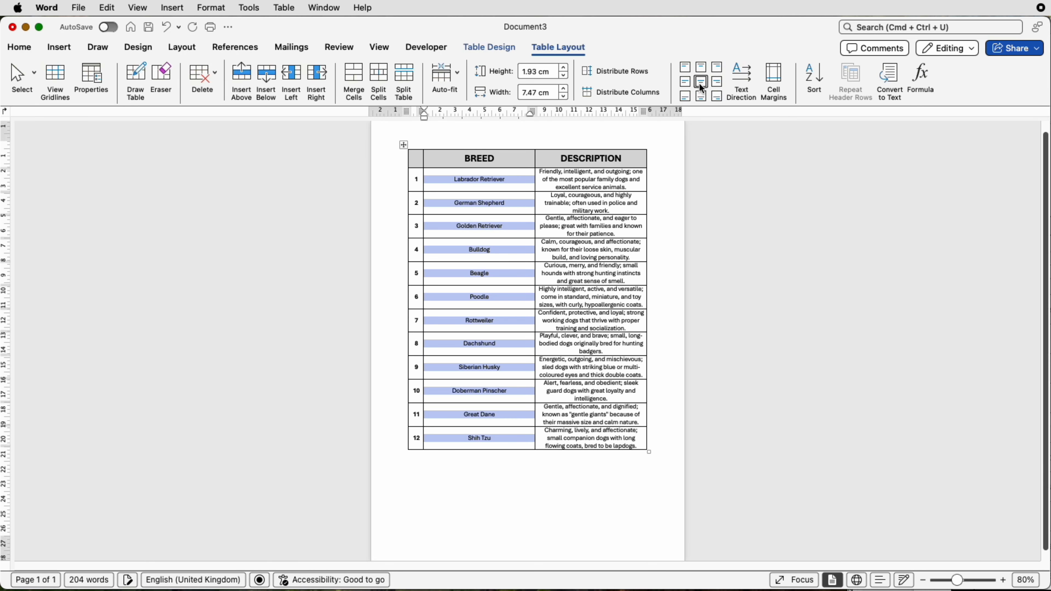
left_click(20, 48)
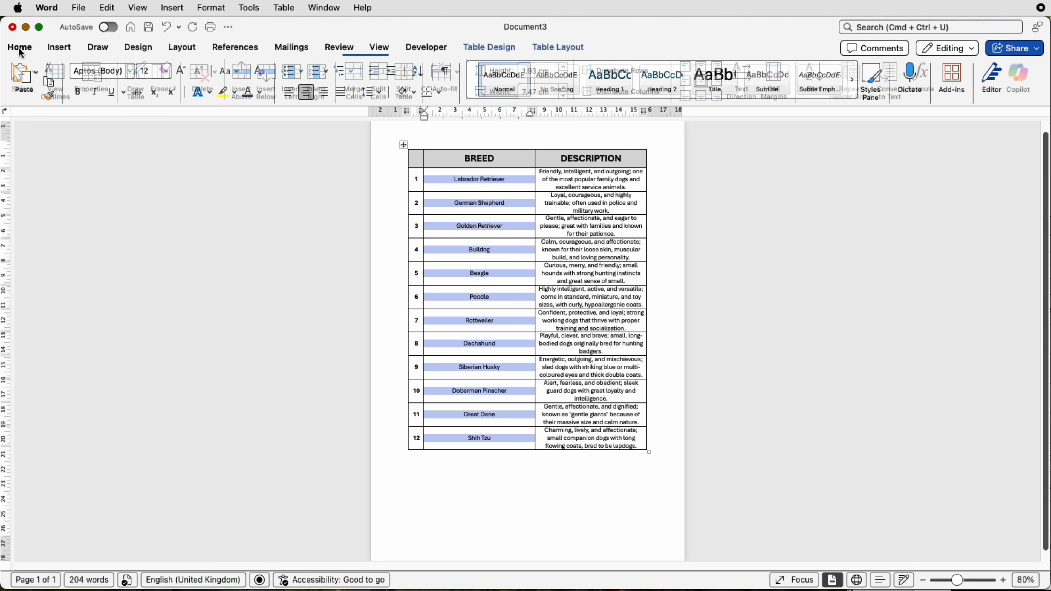
left_click(179, 73)
left_click(179, 73)
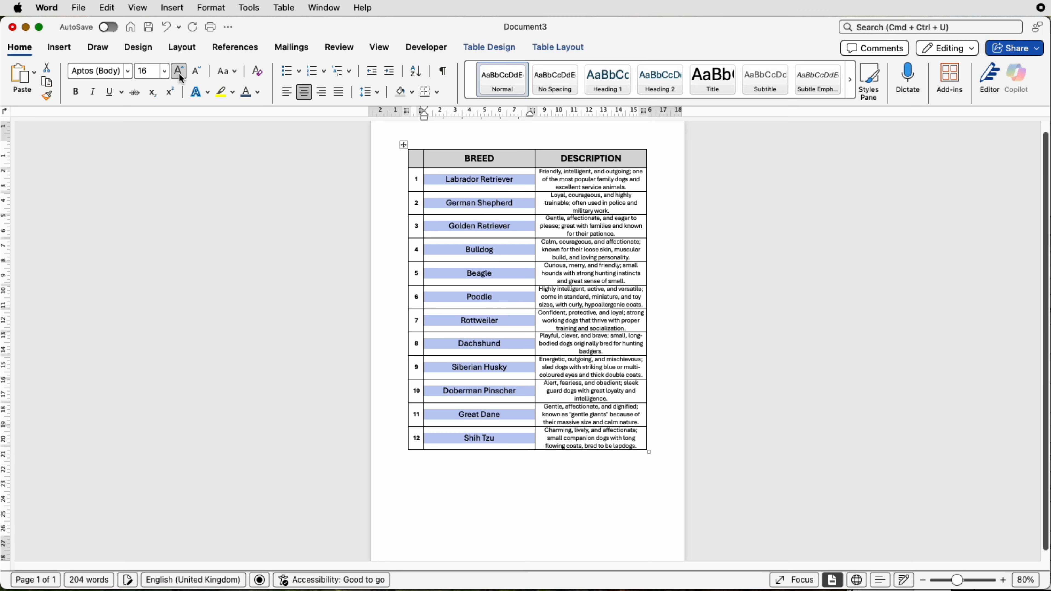
left_click(181, 75)
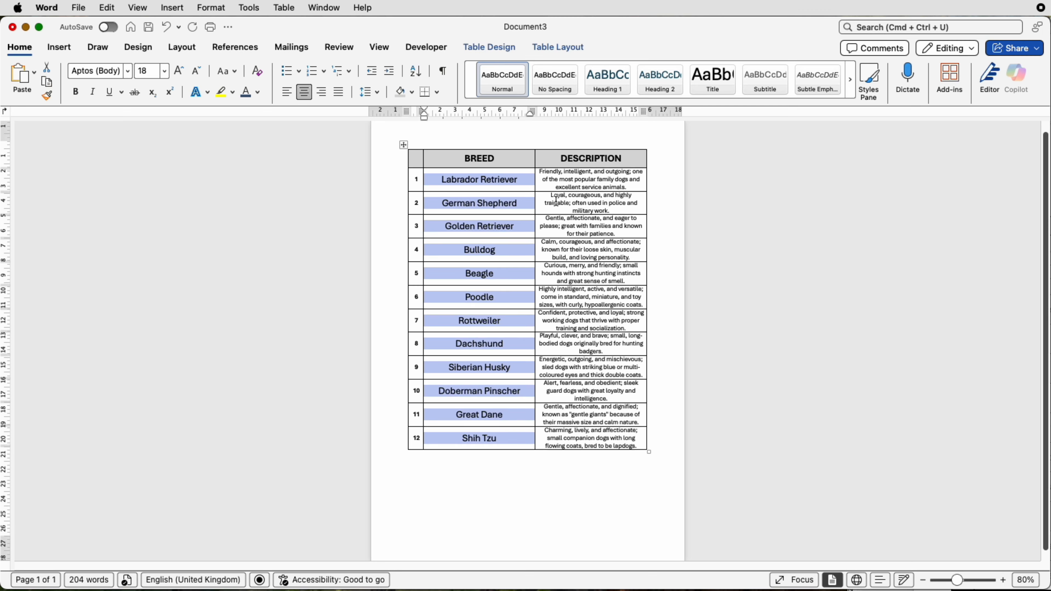
Centre the twelve breed descriptions vertically and horizontally in their cells.
left_click_drag(544, 178, 570, 428)
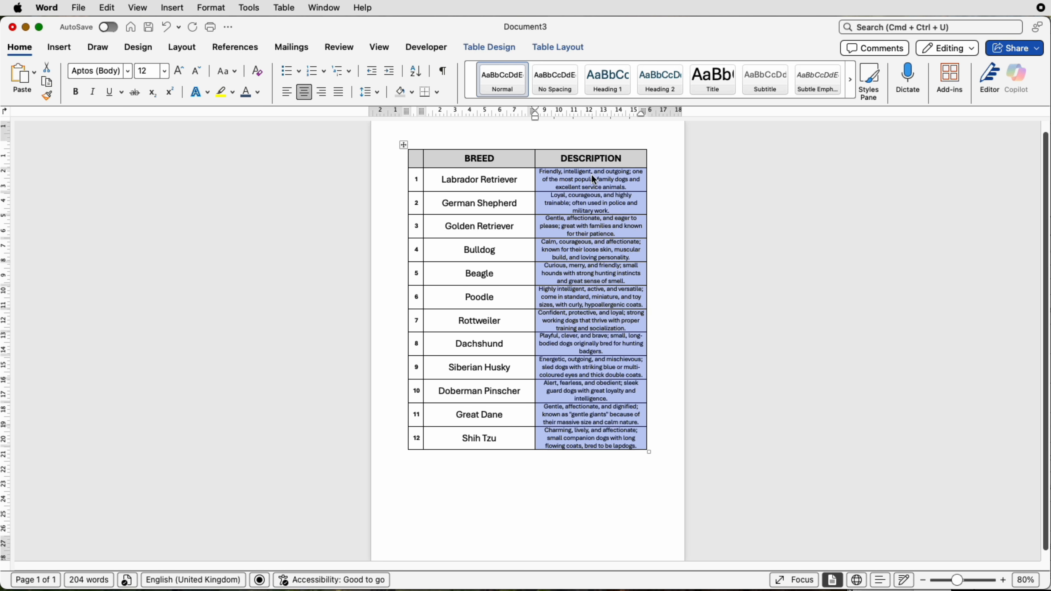
left_click(568, 46)
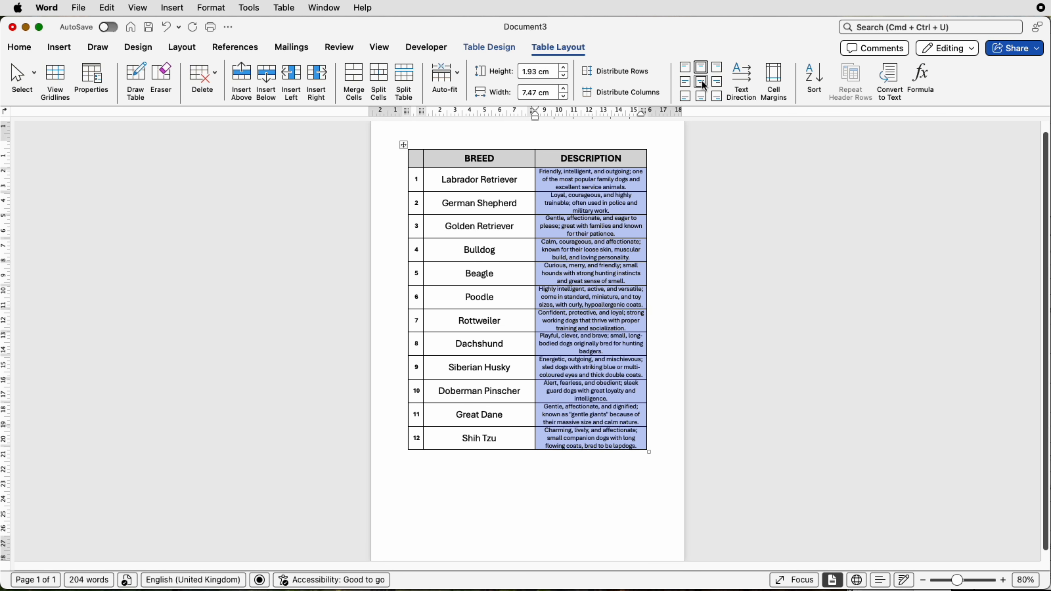
left_click(703, 82)
Give the description cells margins independent of the whole table, with a top margin of 0.2 cm.
right_click(631, 188)
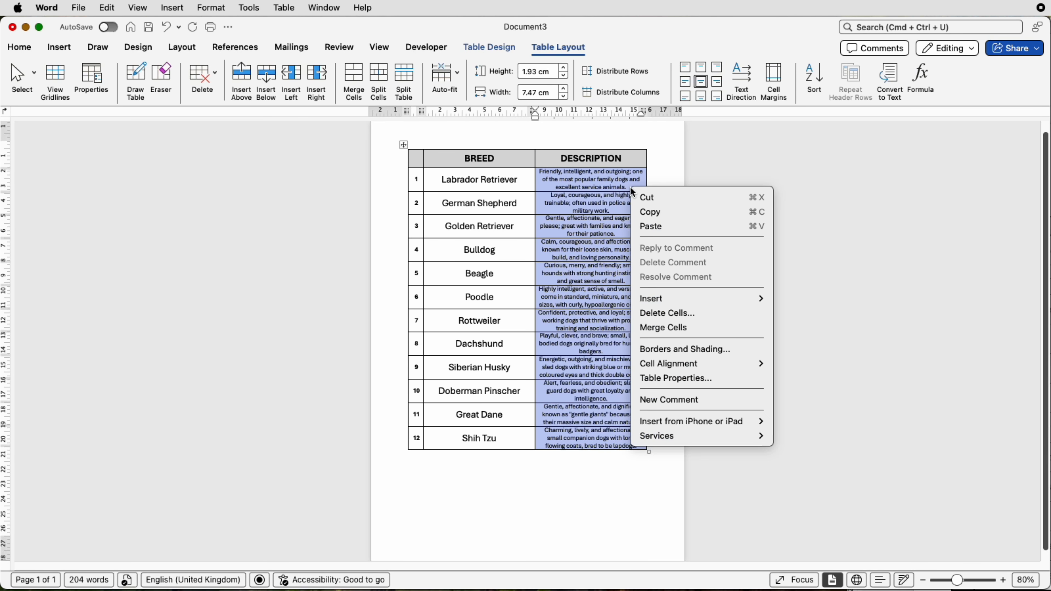
left_click(657, 381)
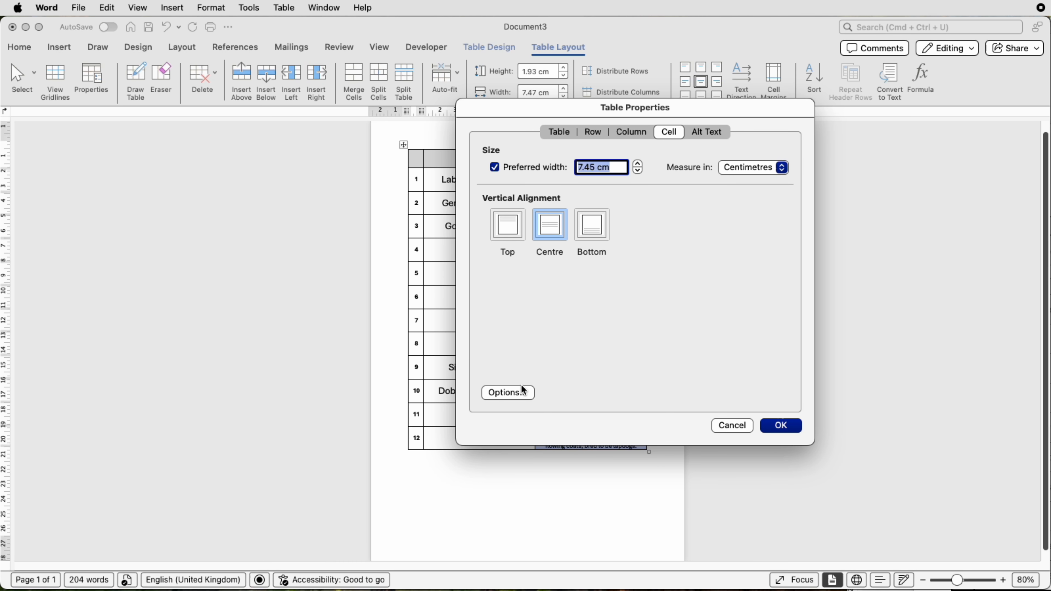
left_click(512, 394)
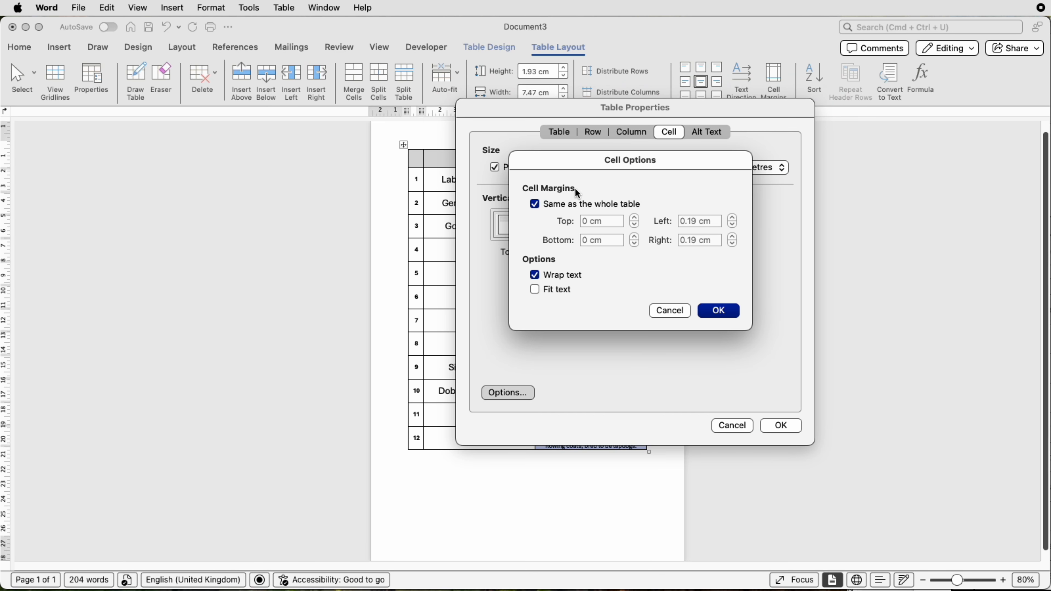
left_click(535, 204)
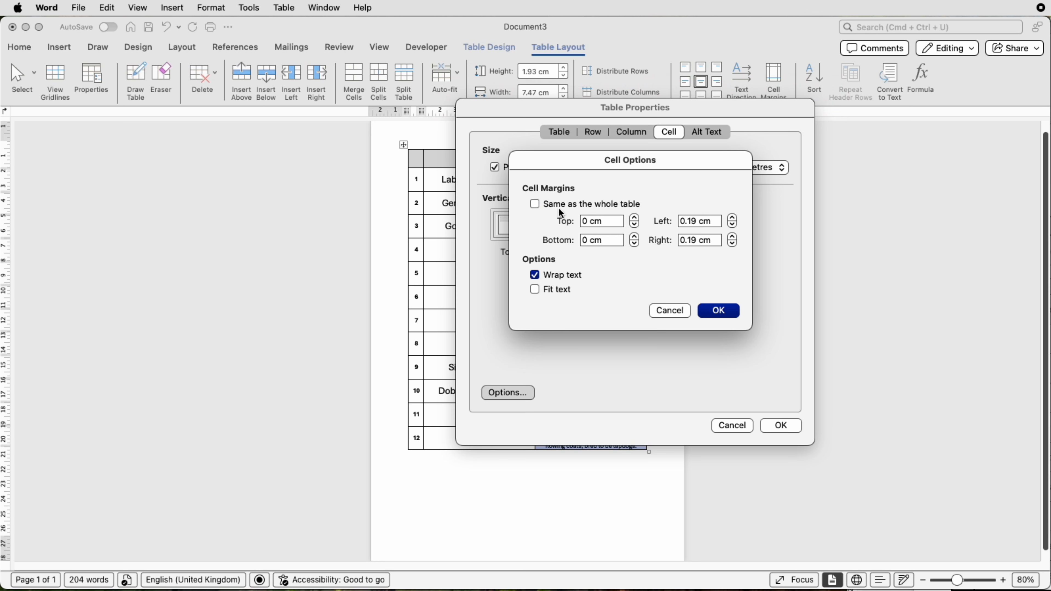
left_click(636, 218)
left_click(635, 217)
left_click(635, 217)
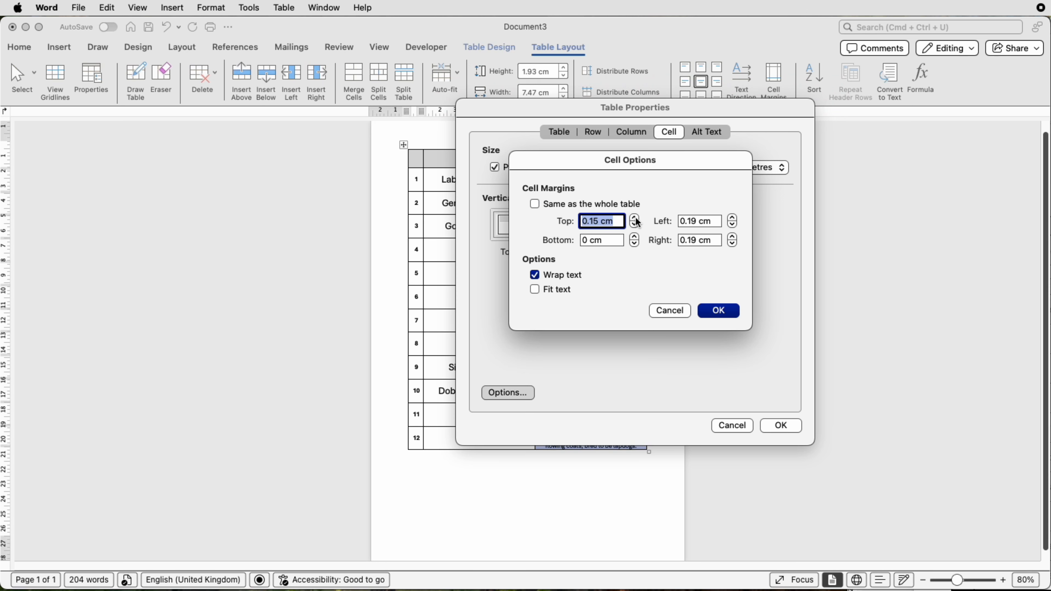
left_click(636, 218)
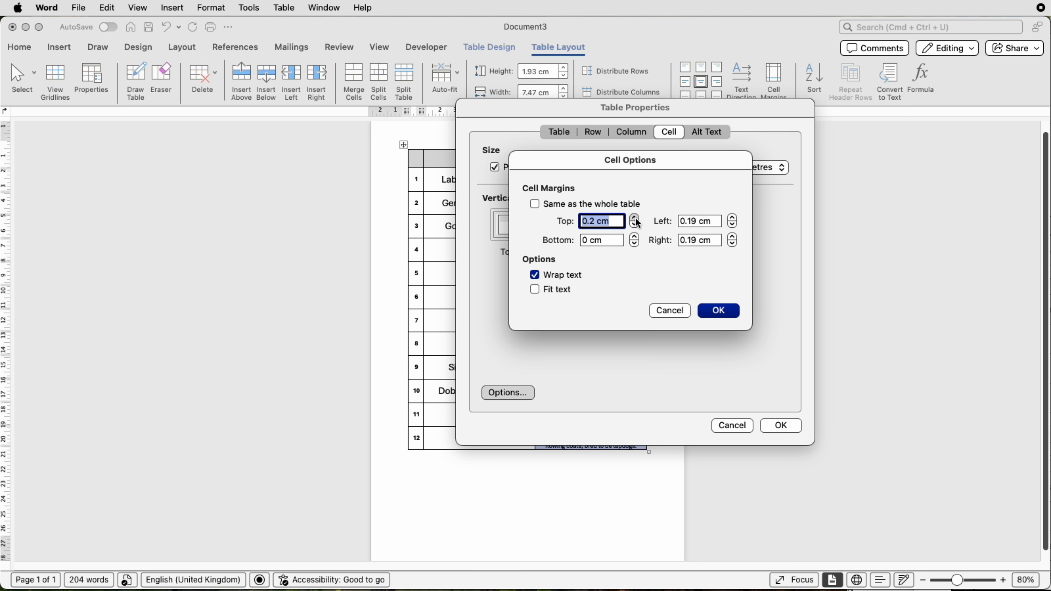
Set the description cells' bottom margin to 0.2 cm and apply the cell settings.
left_click(637, 237)
left_click(636, 237)
left_click(636, 236)
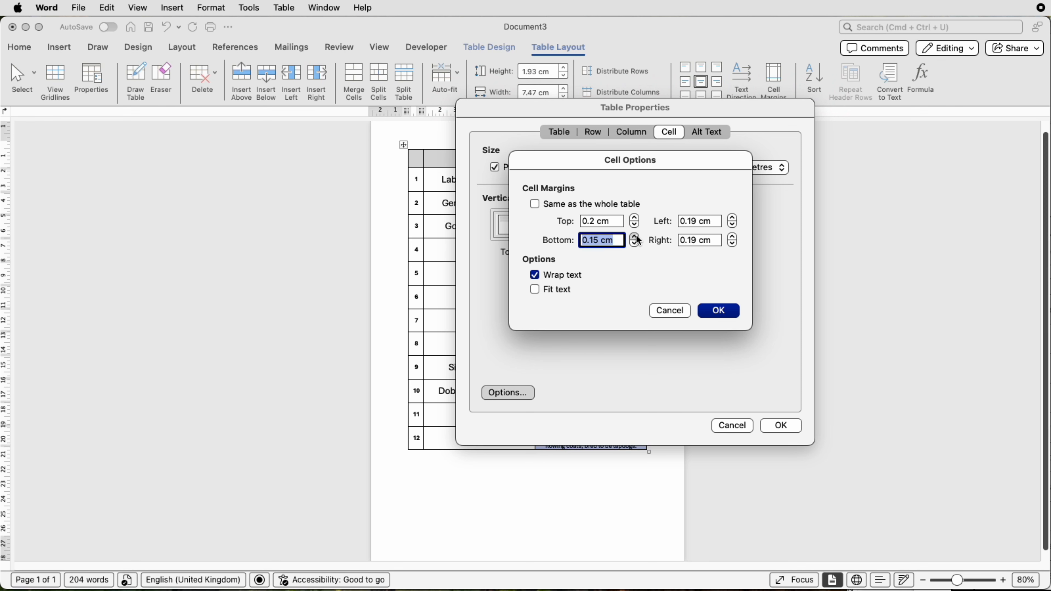
left_click(636, 237)
left_click(717, 318)
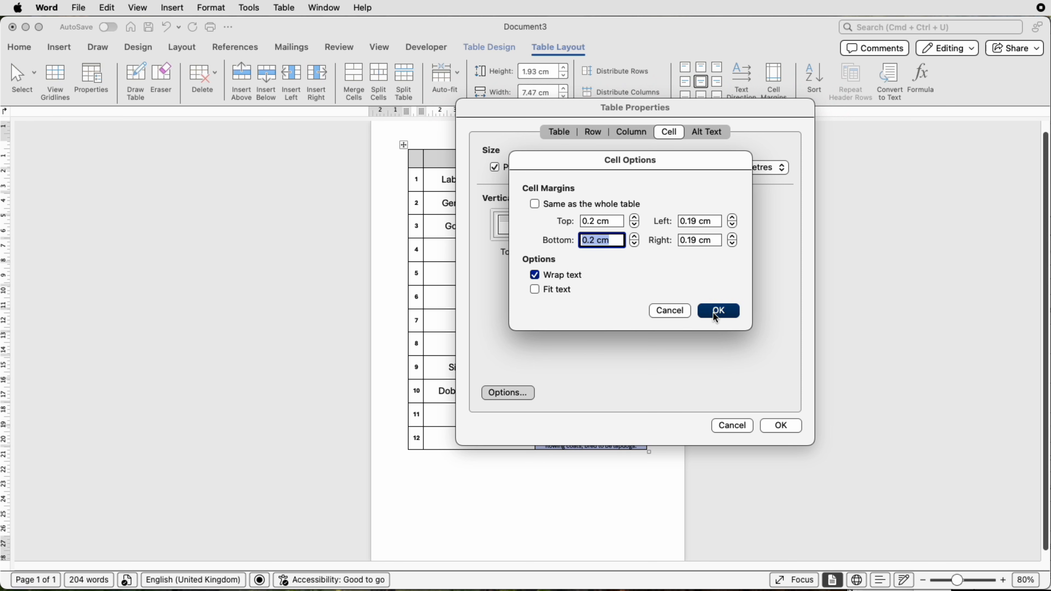
left_click(780, 430)
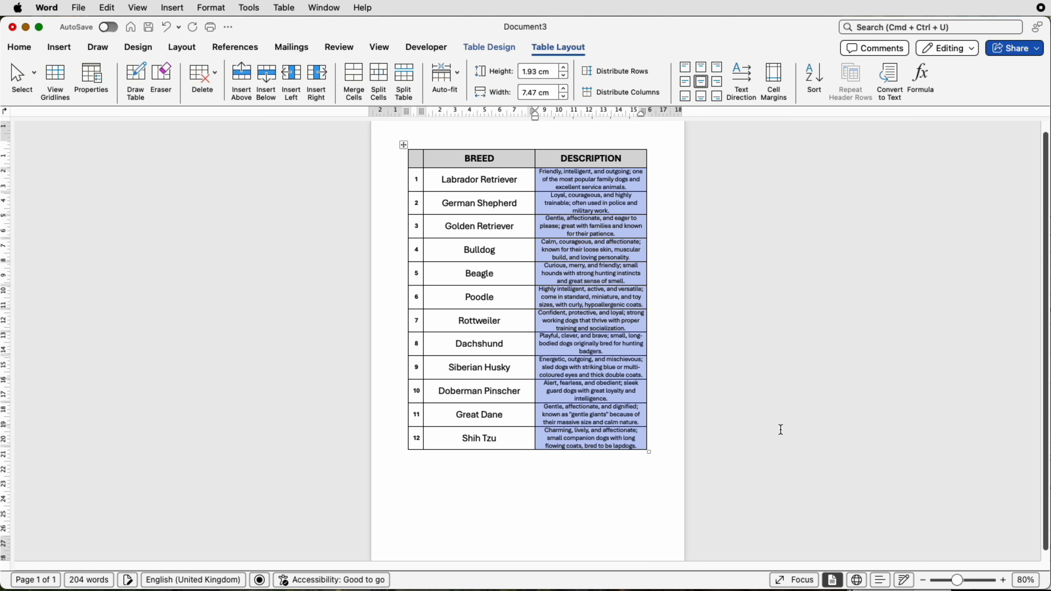
left_click(654, 220)
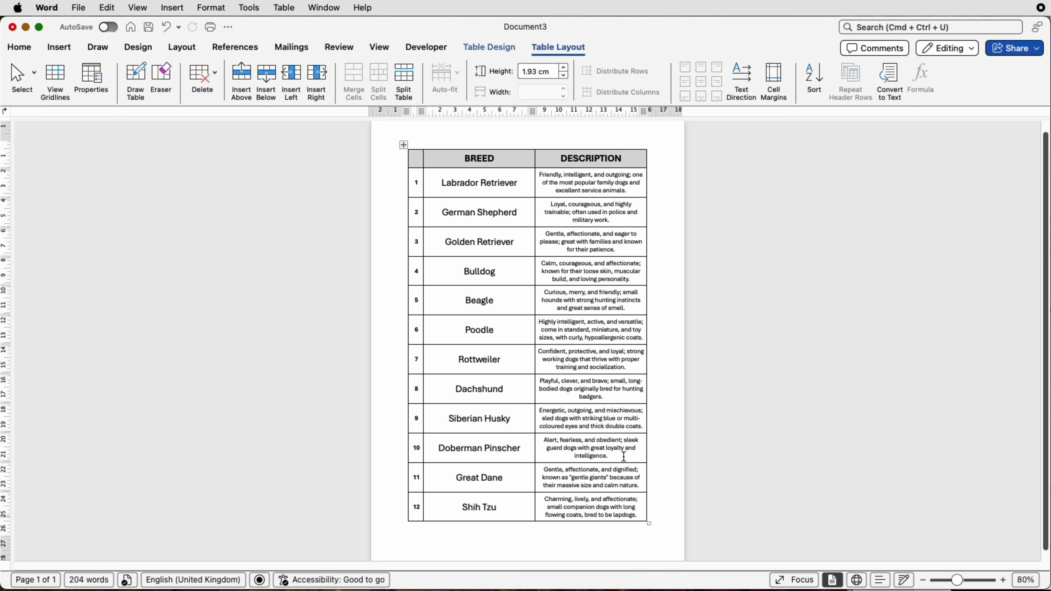
Set the left and right cell margins of the twelve description cells to 0.25 cm.
left_click_drag(642, 515, 563, 194)
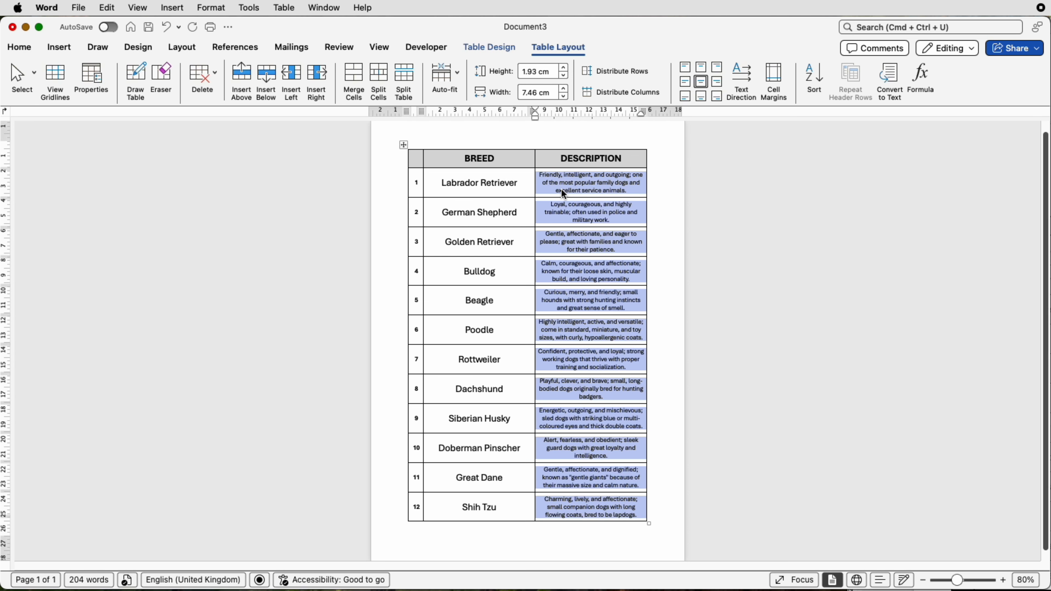
right_click(562, 190)
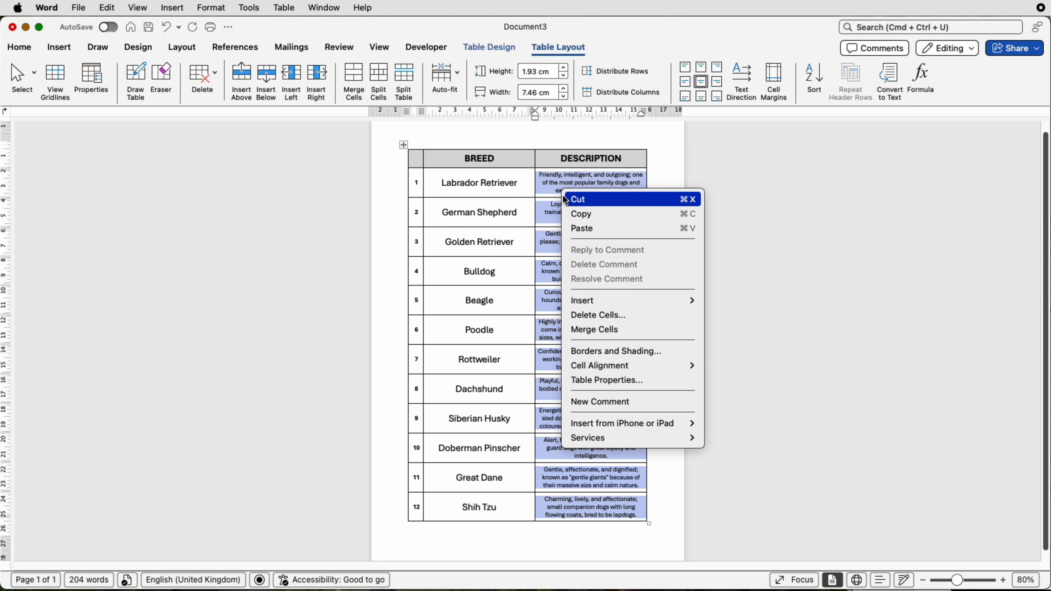
left_click(605, 382)
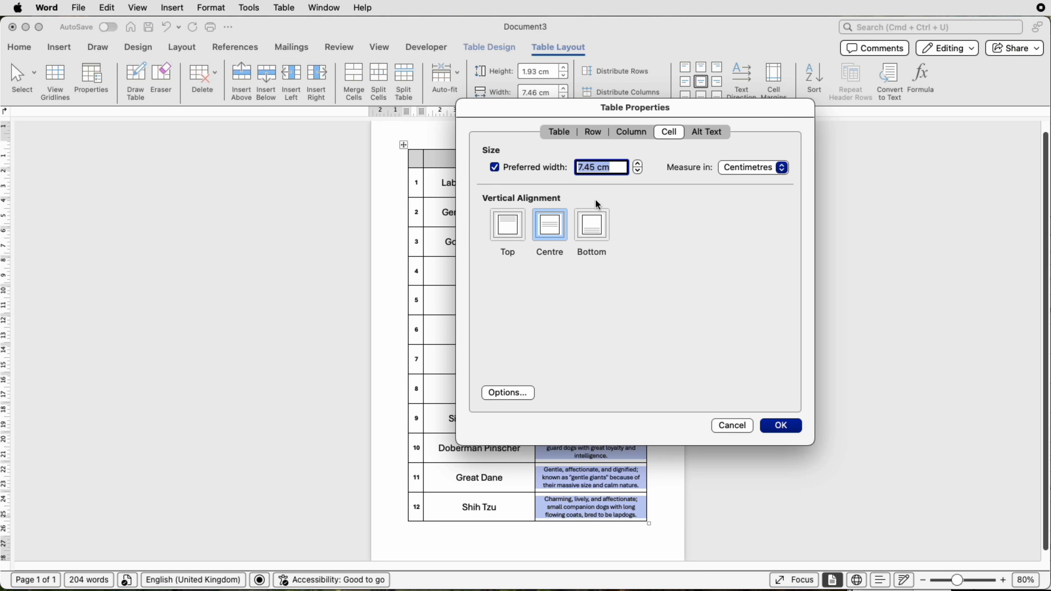
left_click(522, 395)
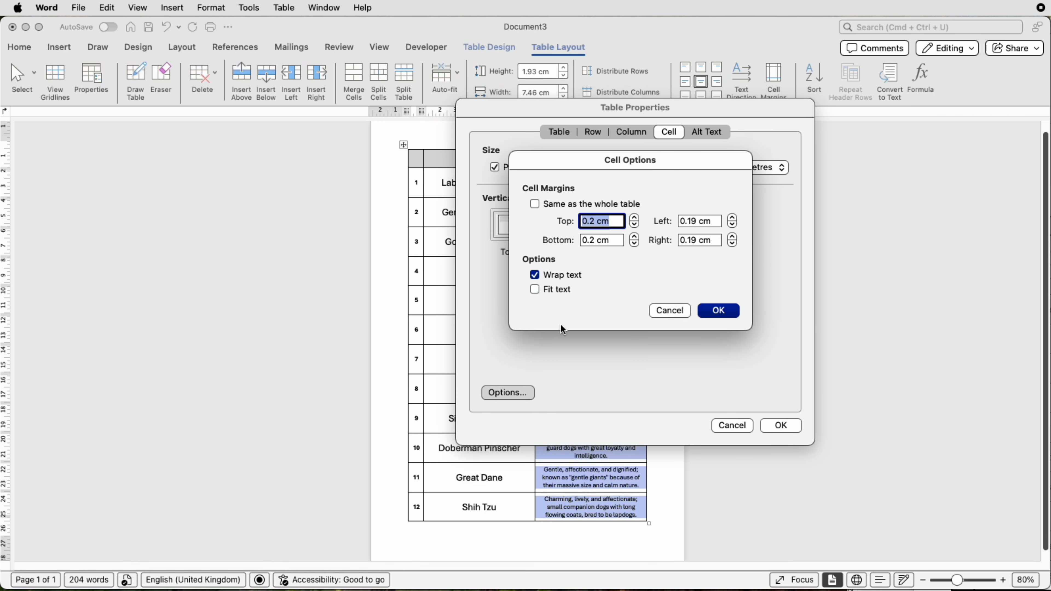
left_click(734, 219)
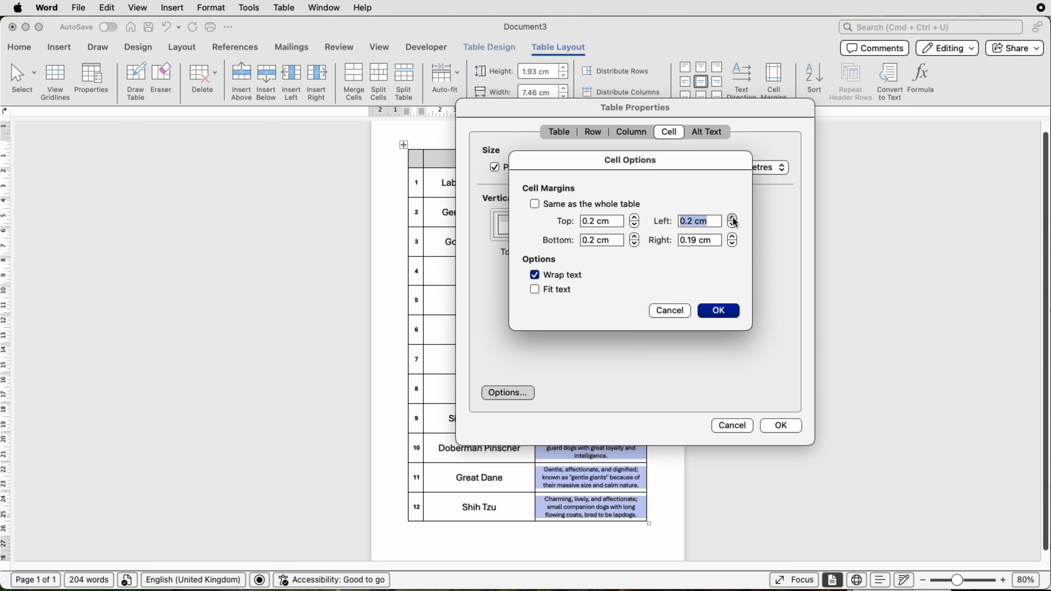
left_click(734, 236)
left_click(734, 235)
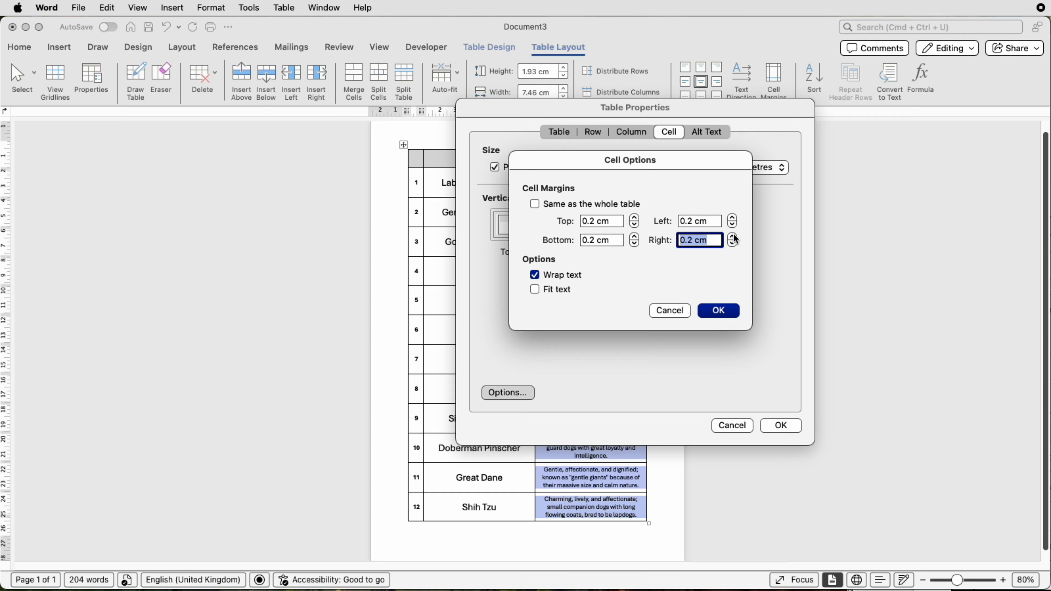
left_click(733, 218)
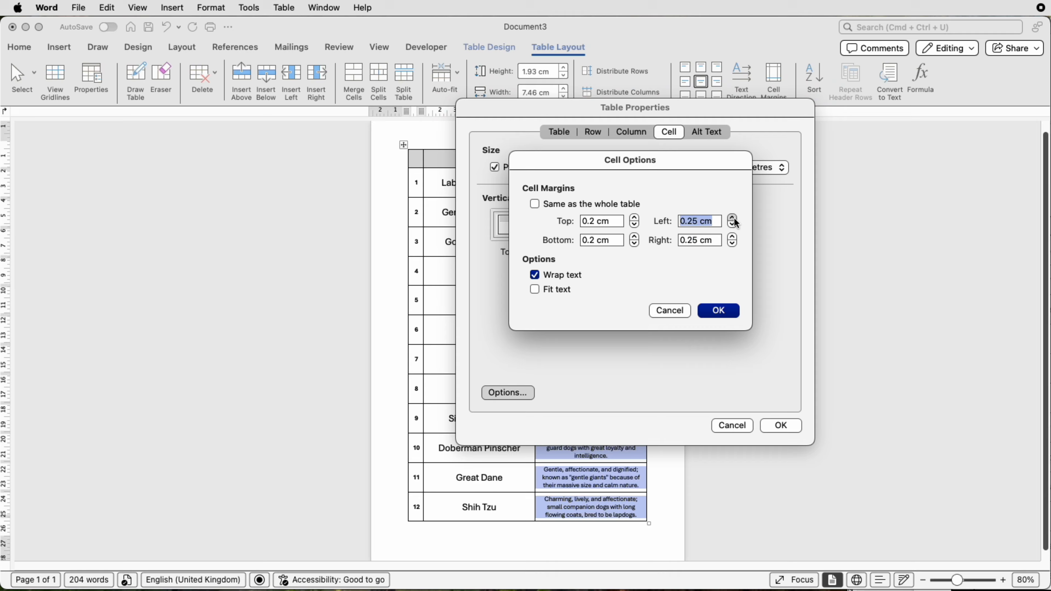
left_click(729, 314)
left_click(770, 429)
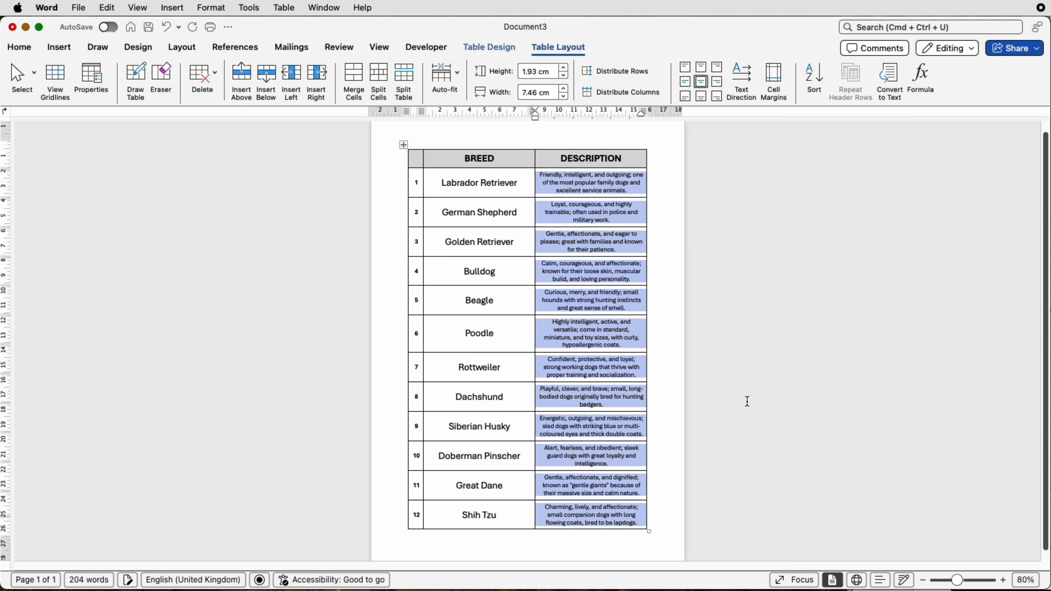
left_click(654, 321)
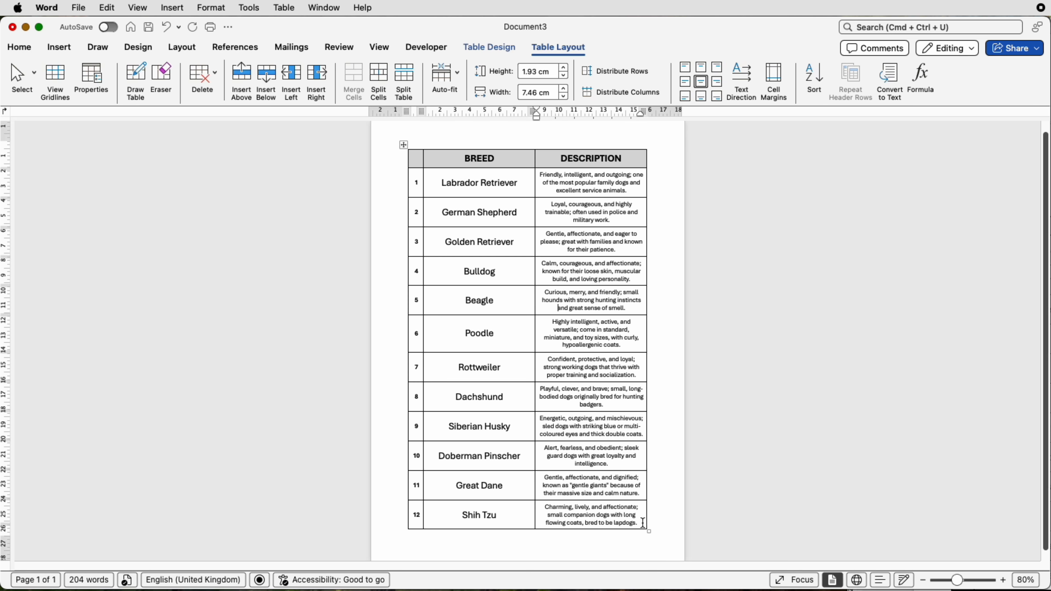
Increase the description cells' margins slightly further on all sides.
left_click_drag(643, 523, 554, 177)
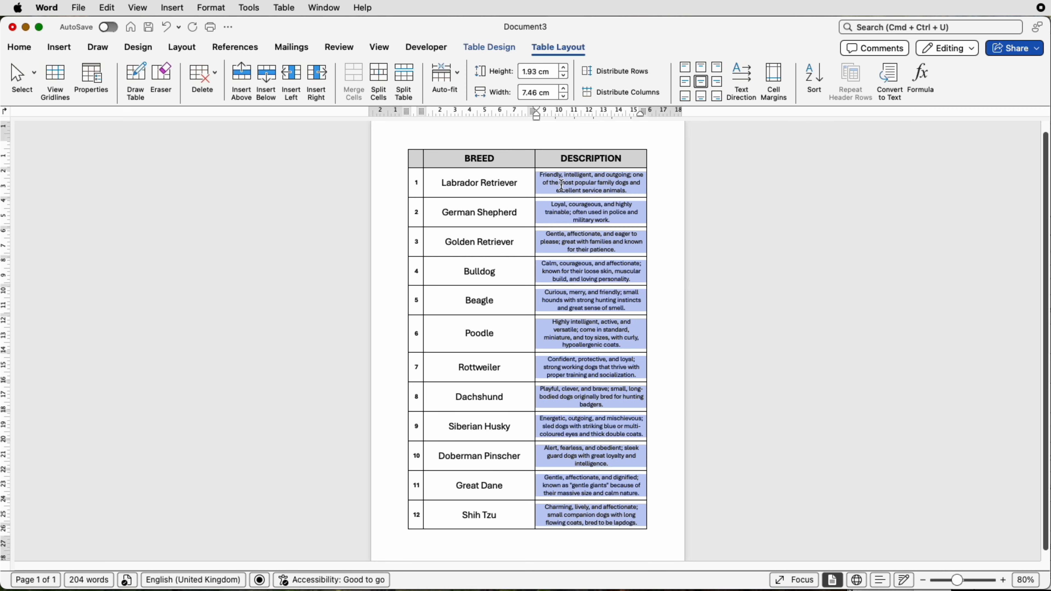
right_click(553, 178)
left_click(605, 352)
left_click(508, 393)
key("Tab")
key("Tab")
key("Tab")
left_click(719, 311)
key("Return")
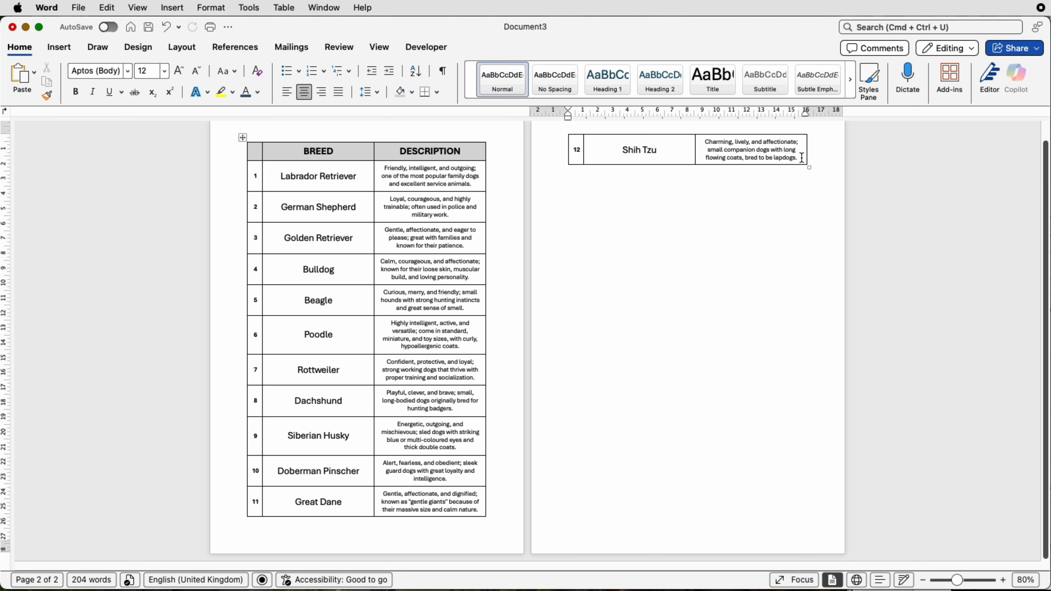
Reduce the text of all twelve descriptions to 11 pt so the table fits on one page.
left_click_drag(804, 157, 400, 171)
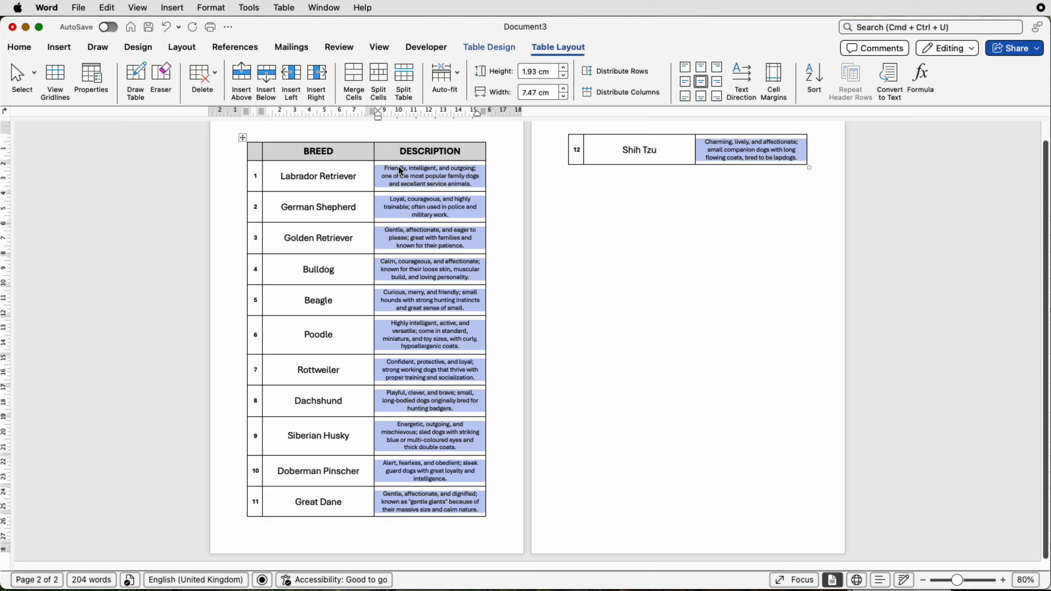
left_click(27, 52)
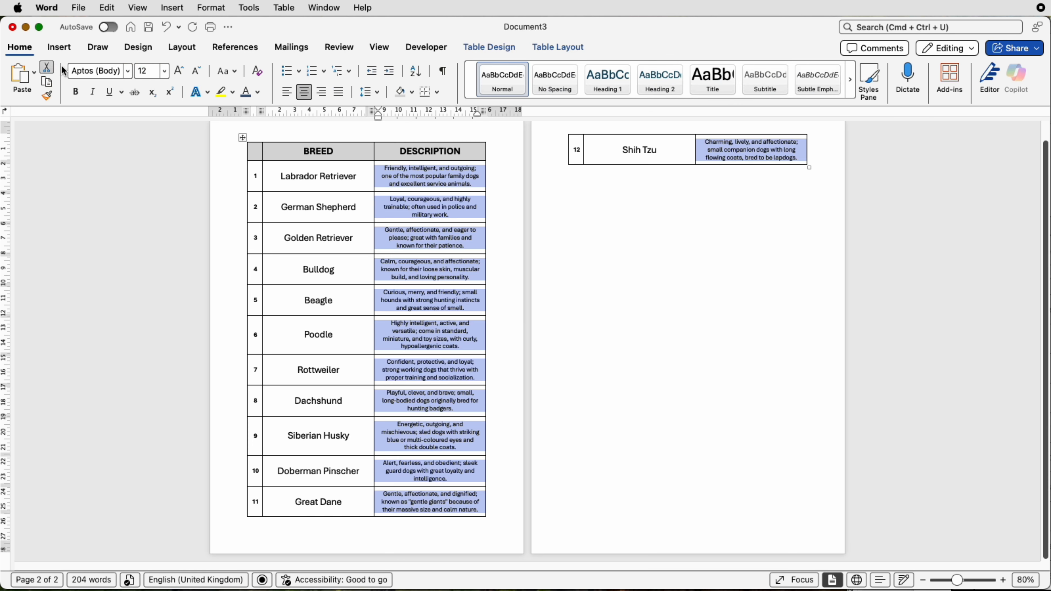
left_click(197, 75)
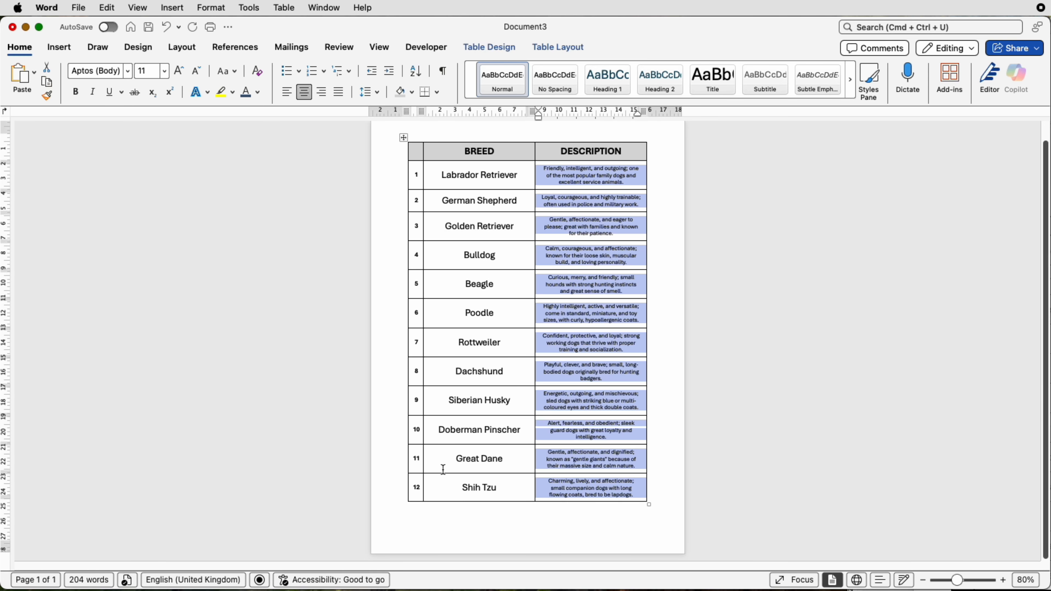
left_click_drag(4, 133, 4, 138)
left_click(654, 415)
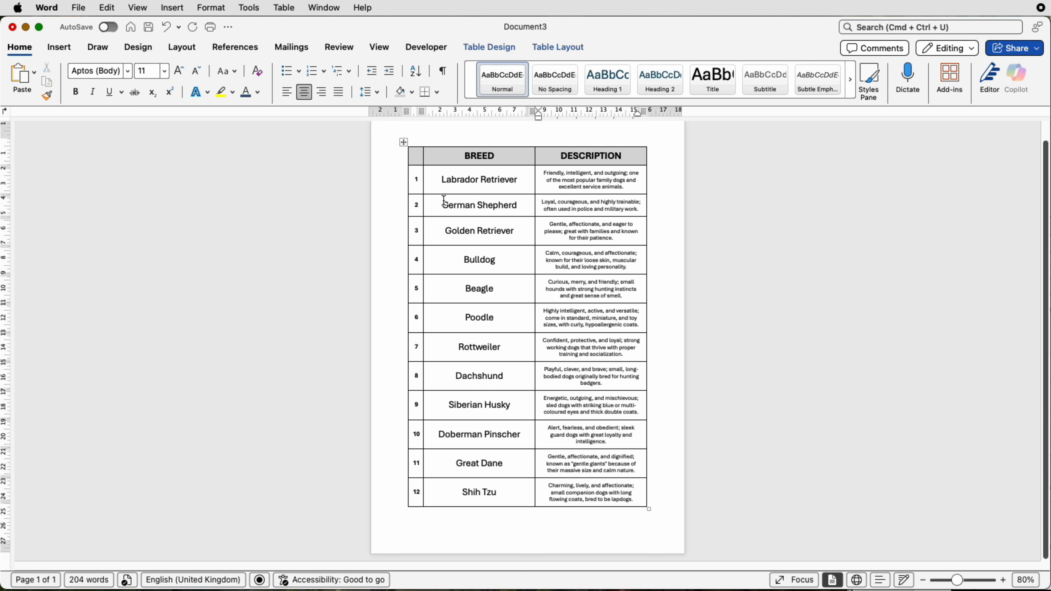
Apply a 3 pt outside border around the entire dog breed table.
left_click(405, 143)
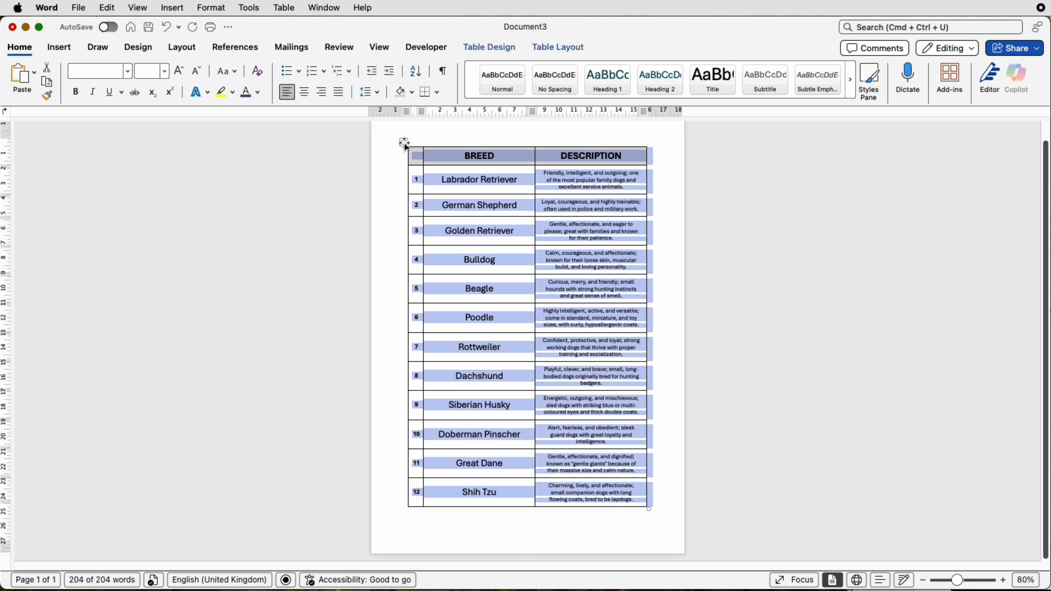
left_click(497, 46)
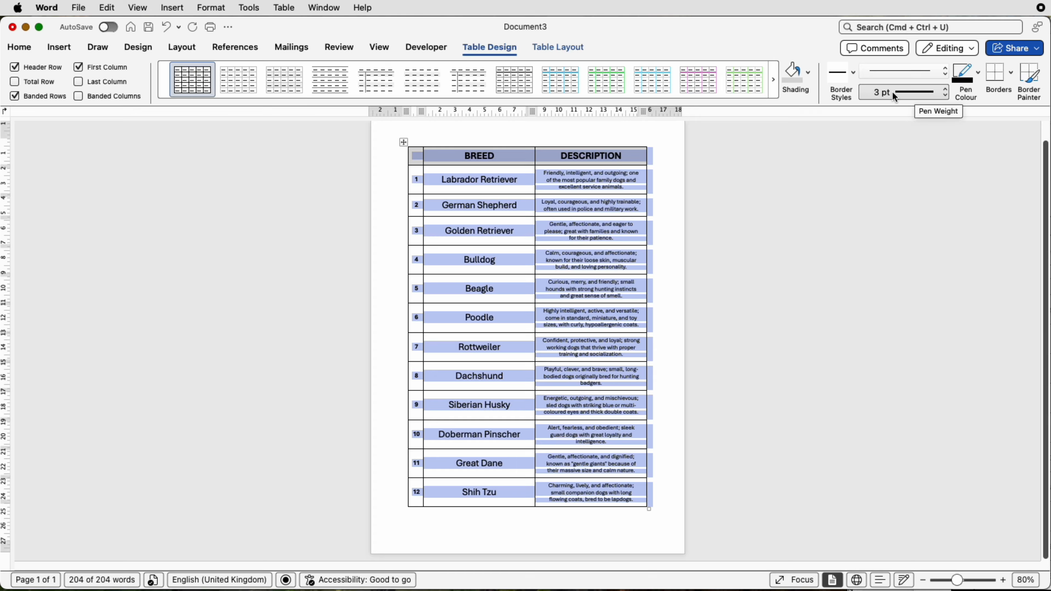
left_click(946, 92)
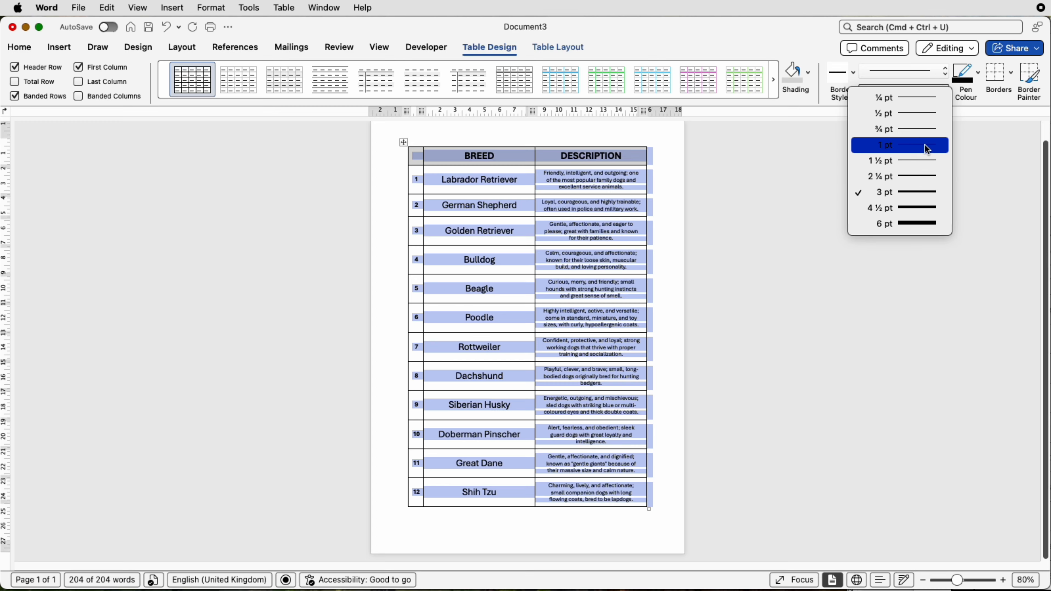
left_click(910, 194)
left_click(1011, 79)
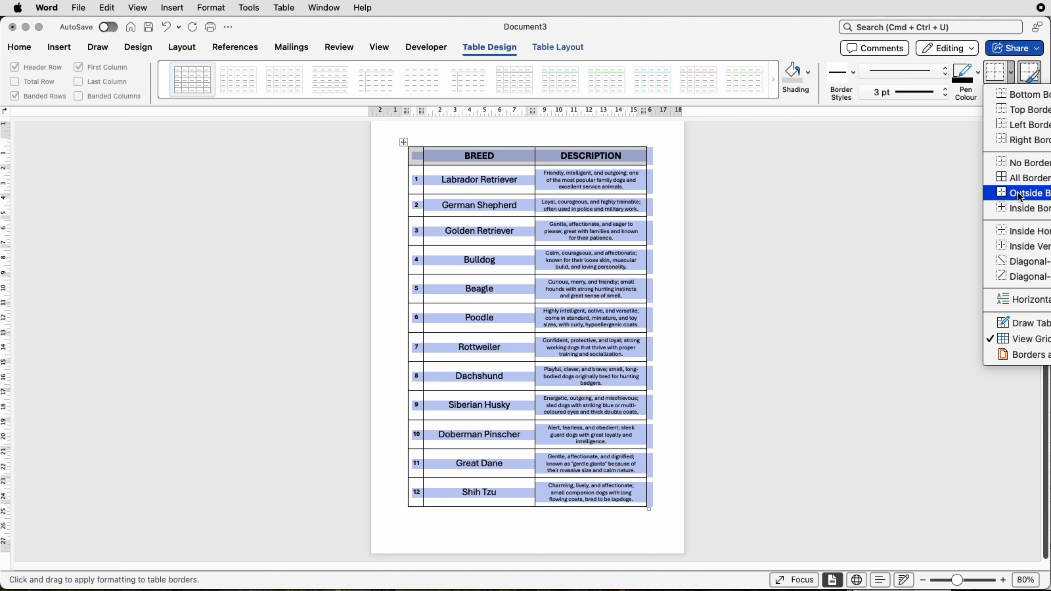
left_click(1009, 192)
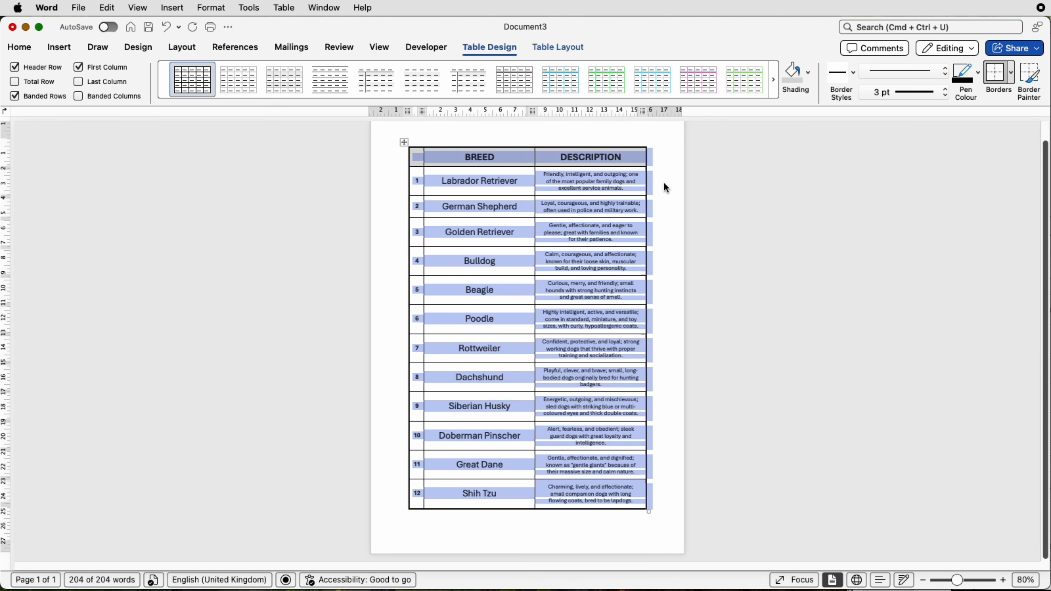
left_click(681, 177)
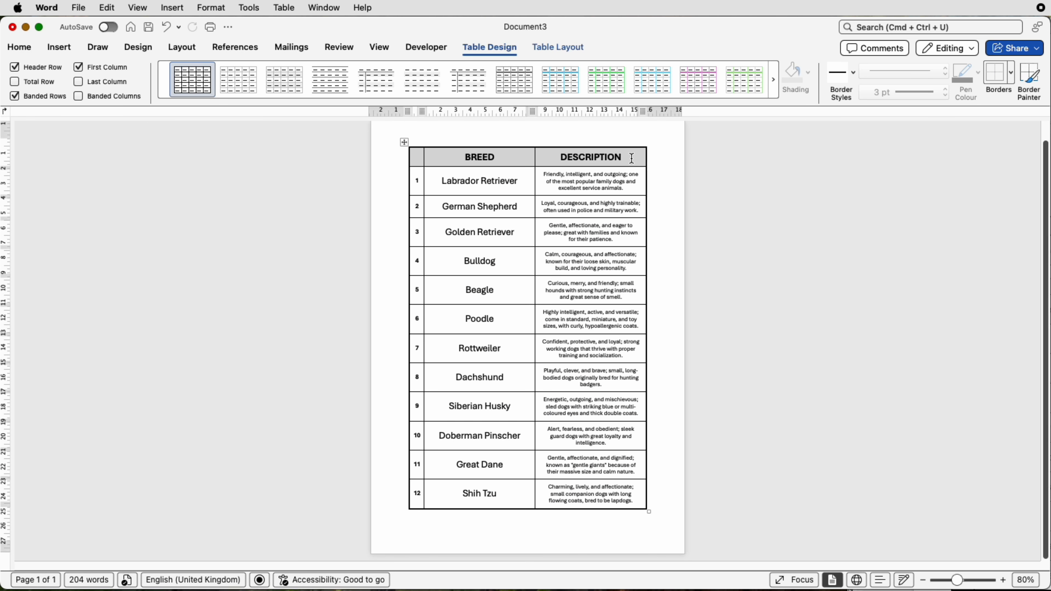
Apply the 3 pt outside border around the table's header row.
left_click_drag(632, 158, 417, 155)
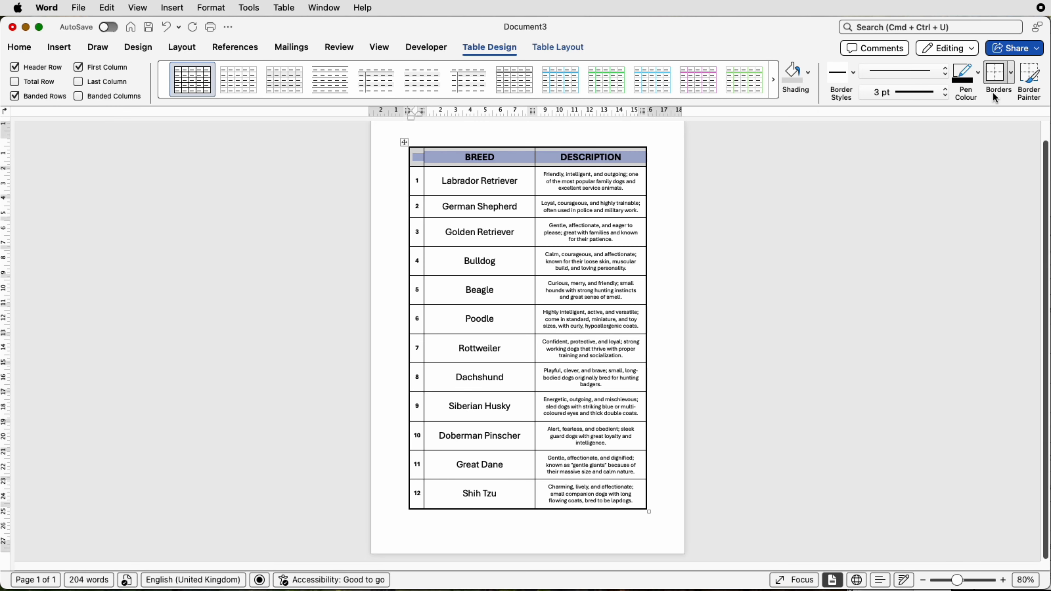
left_click(996, 78)
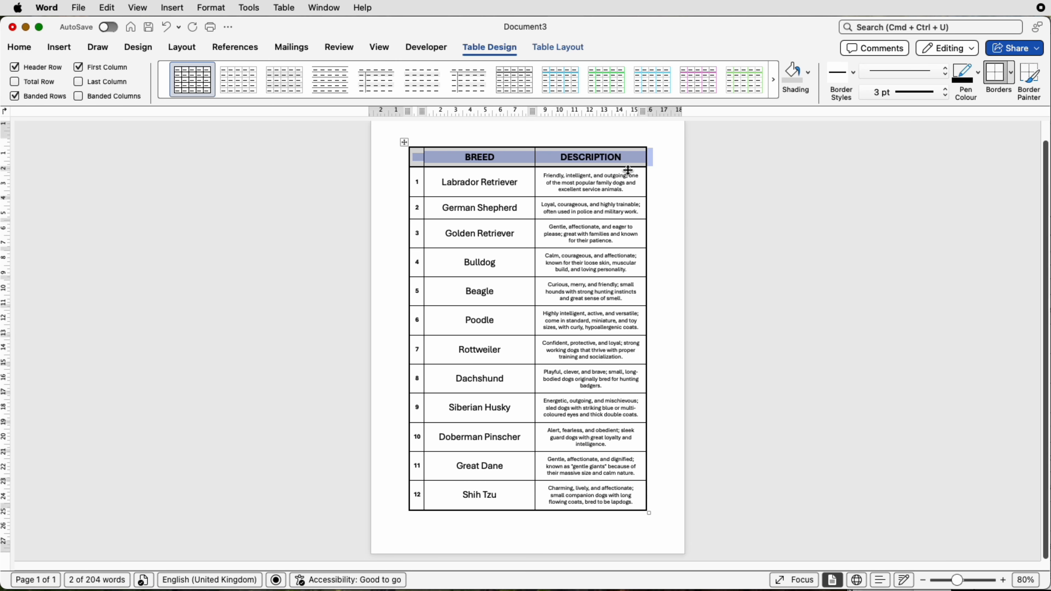
Apply the 3 pt outside border around the number column, from the empty header cell down to row 12.
left_click(417, 156)
left_click_drag(417, 159, 417, 488)
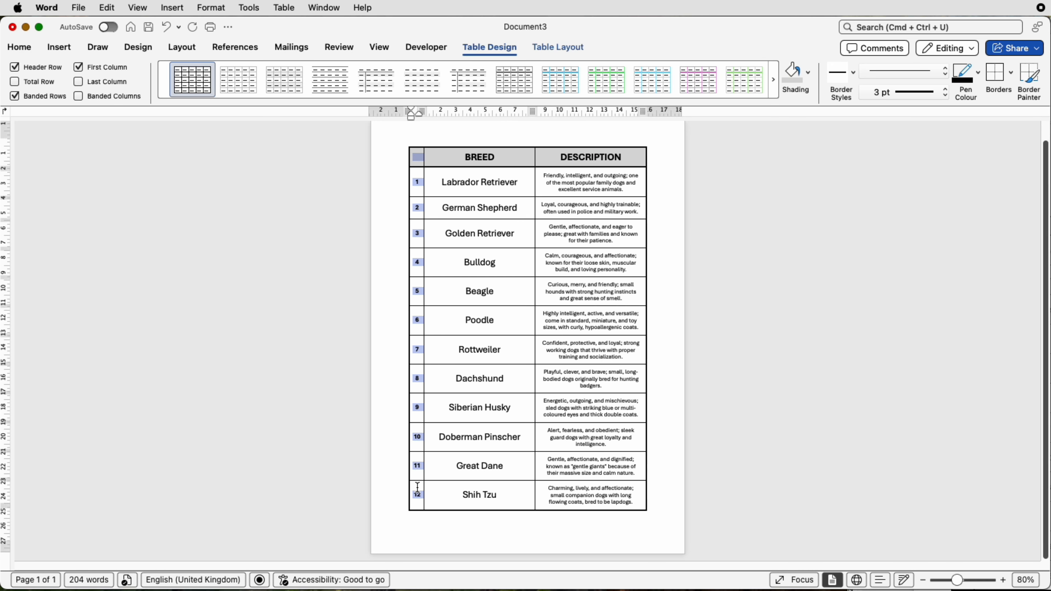
left_click(999, 76)
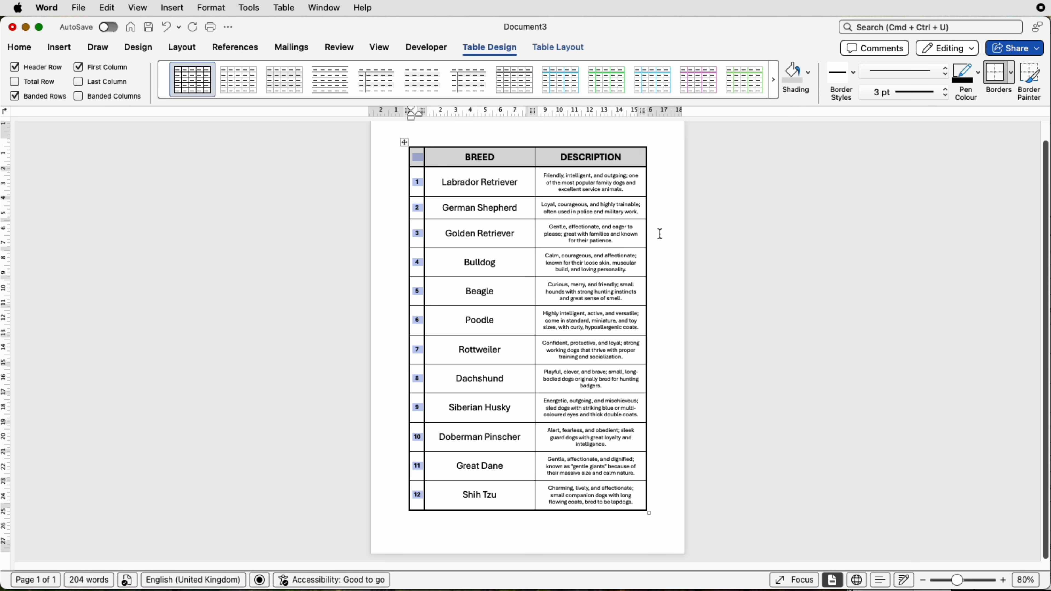
left_click(722, 238)
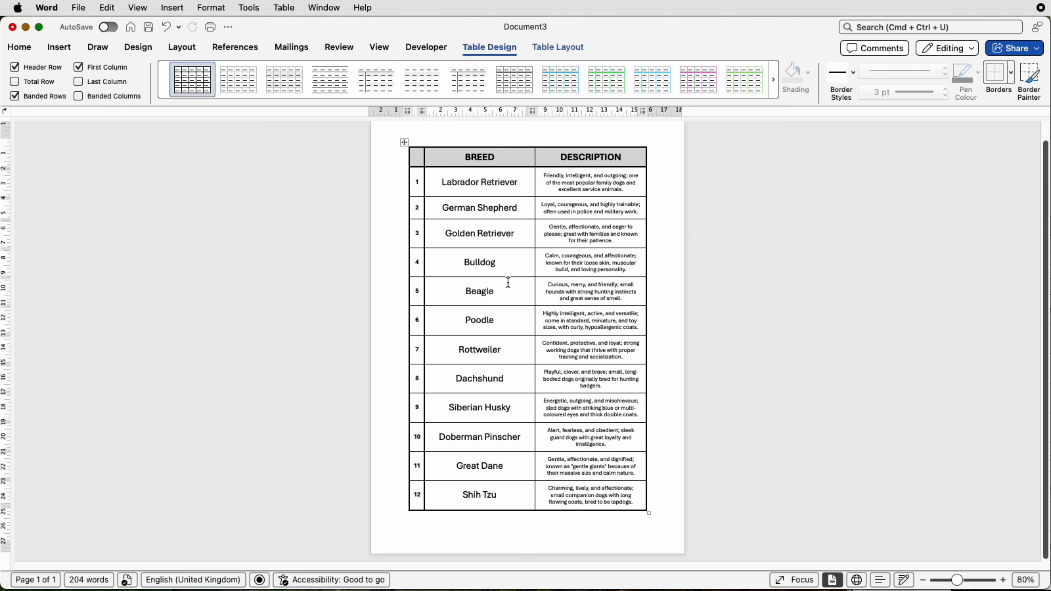